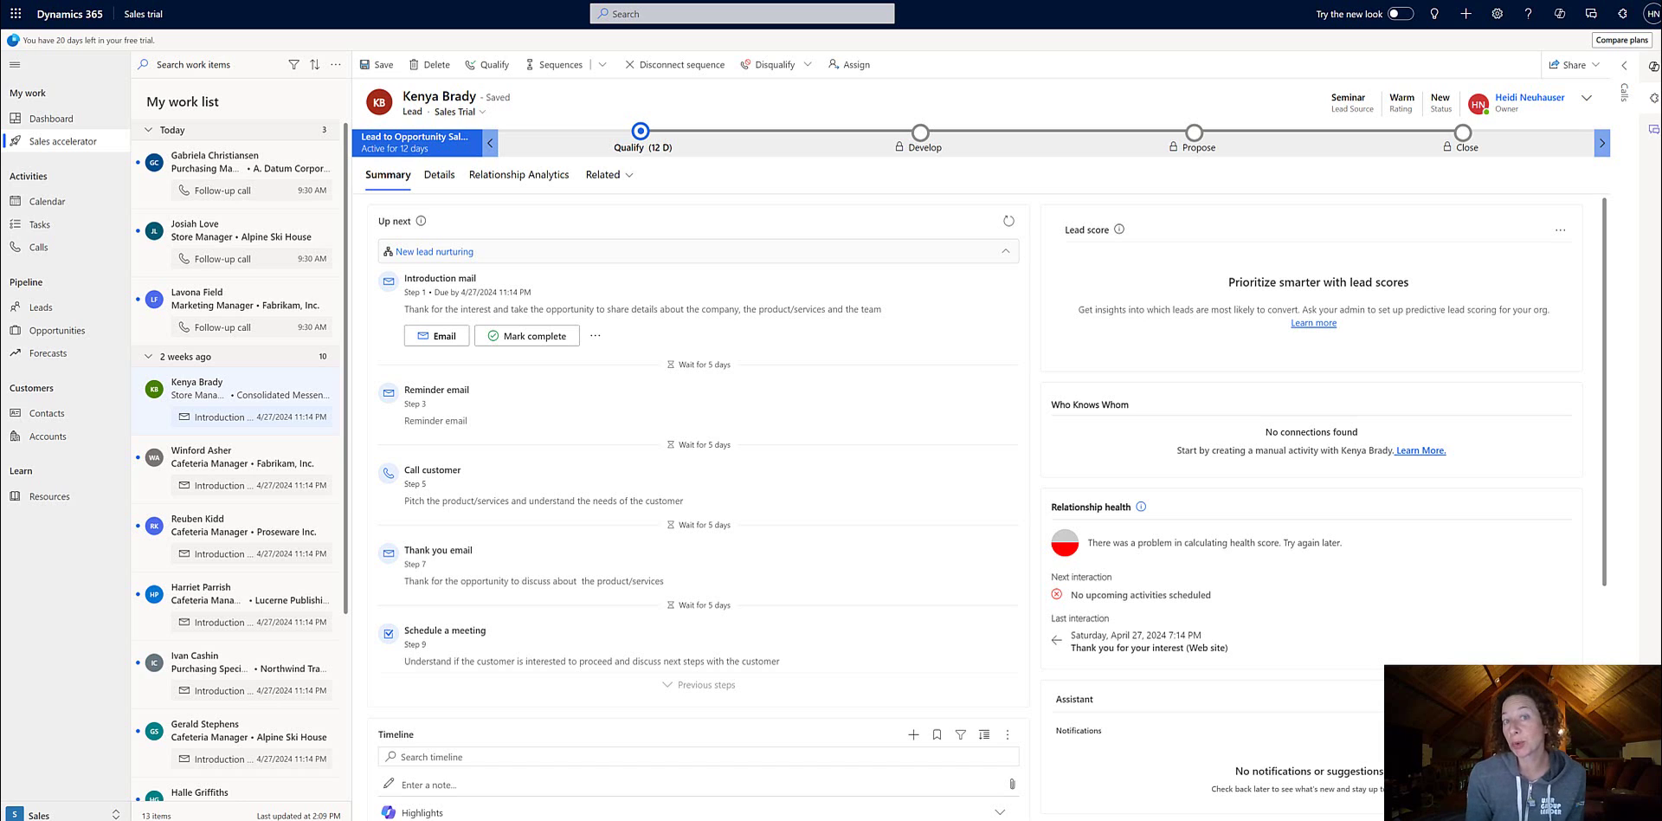
{"action": "mouse_move", "coordinate": [92, 53]}
{"action": "left_mouse_down"}
{"action": "mouse_move", "coordinate": [94, 247]}
{"action": "mouse_move", "coordinate": [363, 129]}
{"action": "mouse_move", "coordinate": [364, 77]}
{"action": "left_mouse_up"}
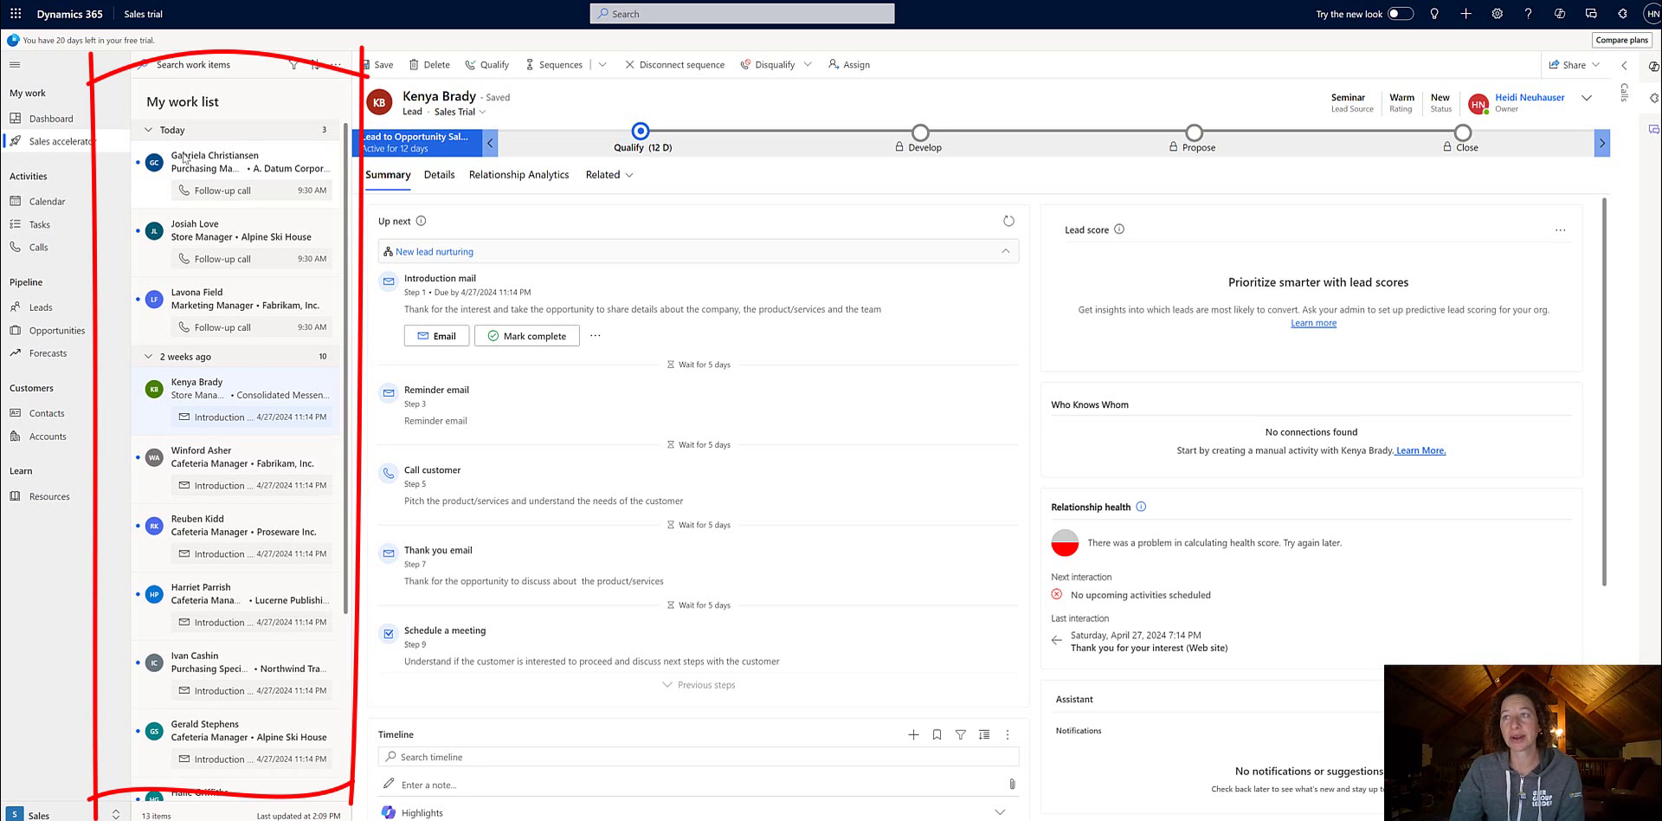
{"action": "key", "text": "Escape"}
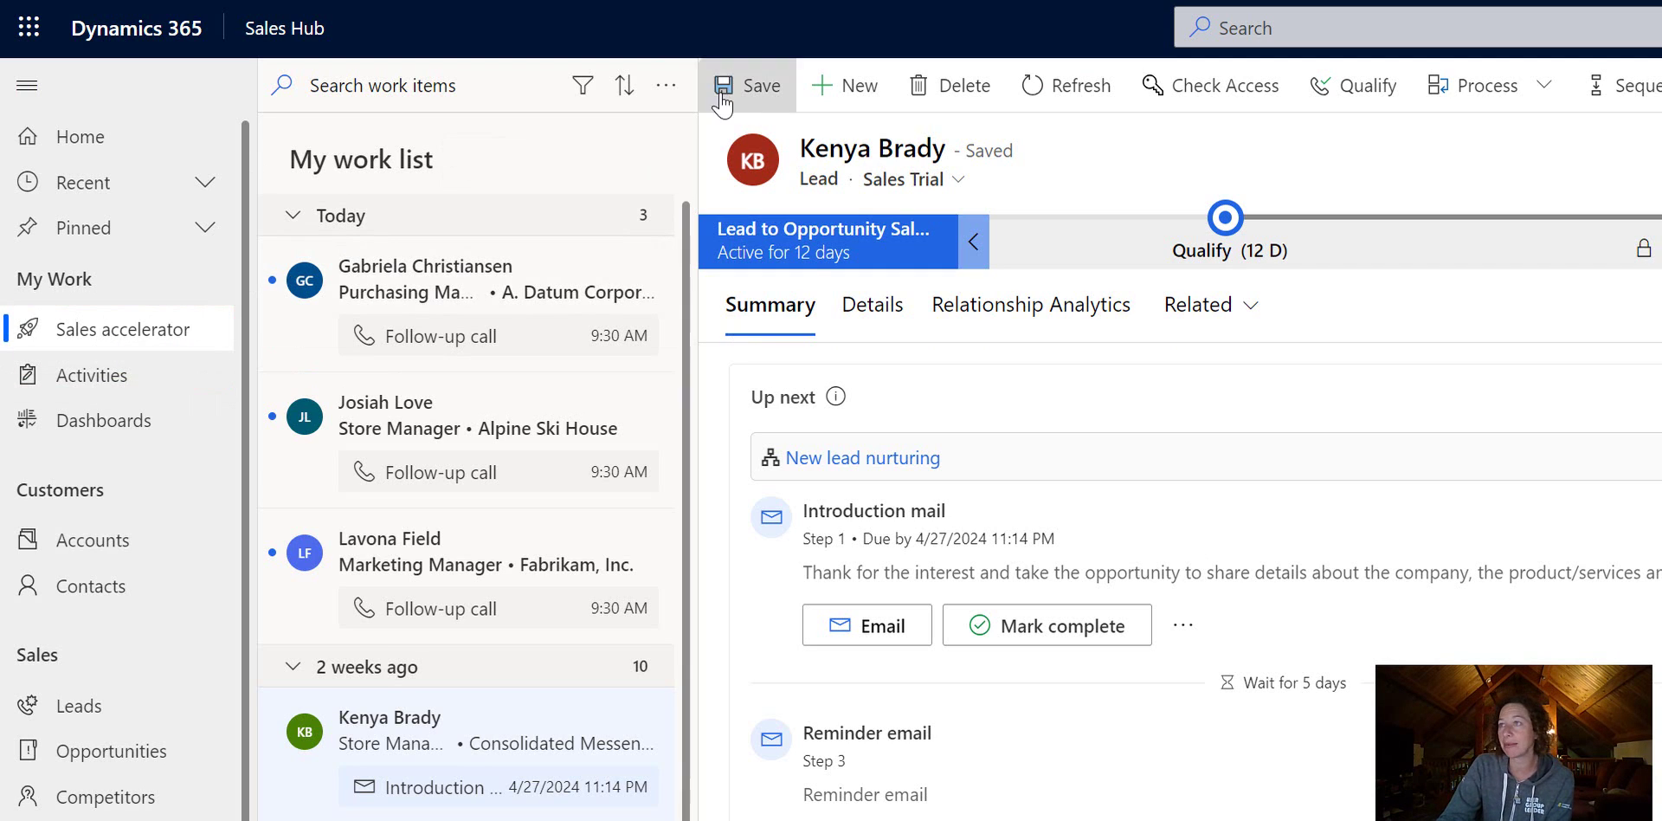
- Open the work list settings, turn on admin mode and save the leads' work item appearance with customization locked
{"action": "left_click", "coordinate": [671, 89]}
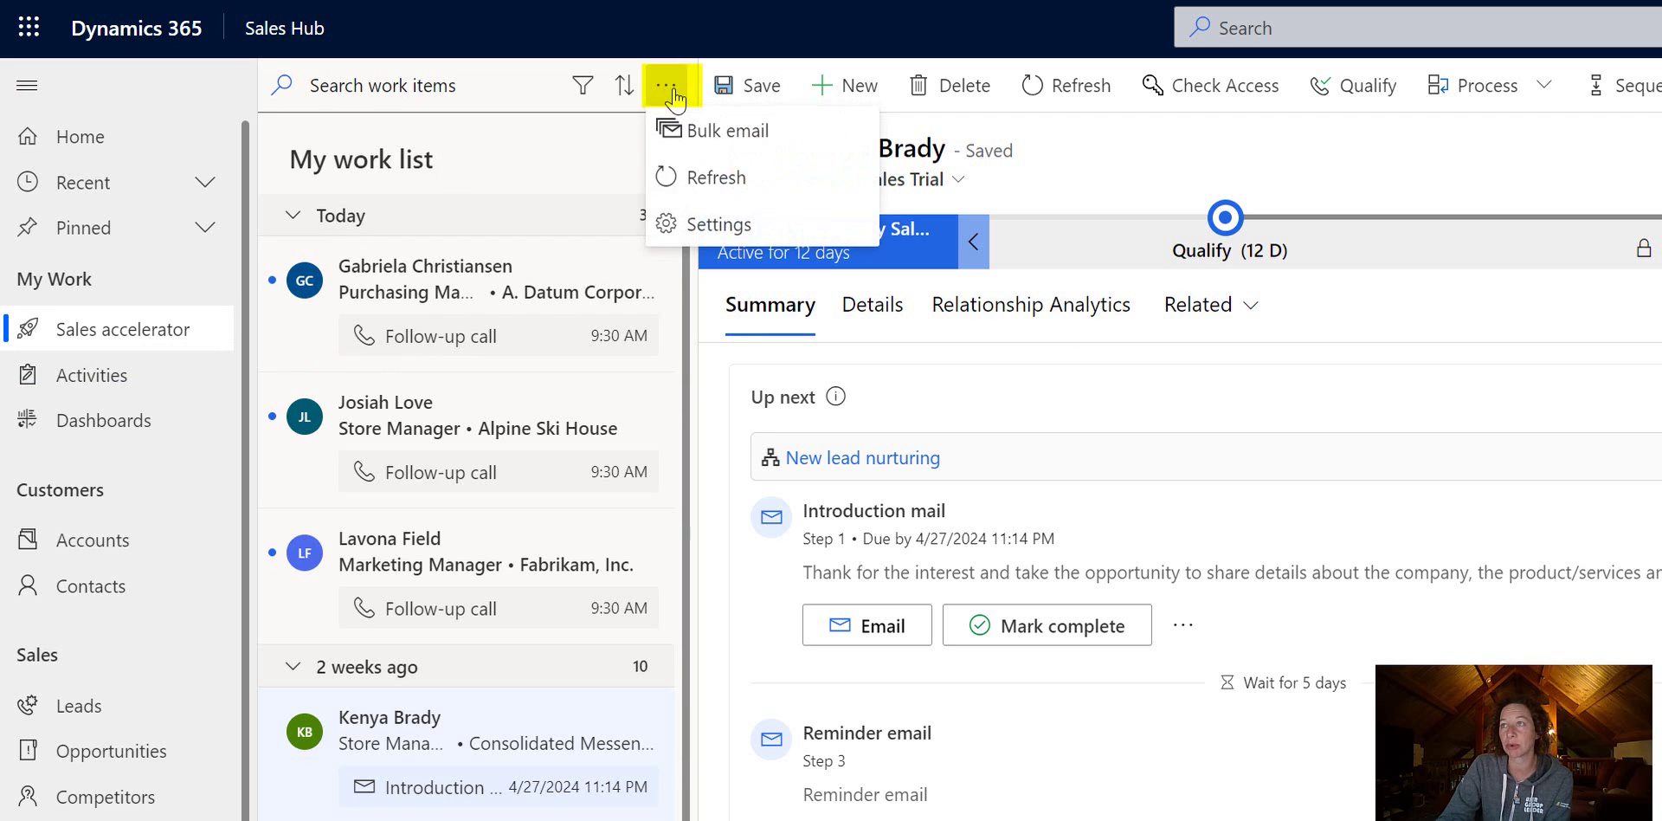
{"action": "left_click", "coordinate": [721, 227]}
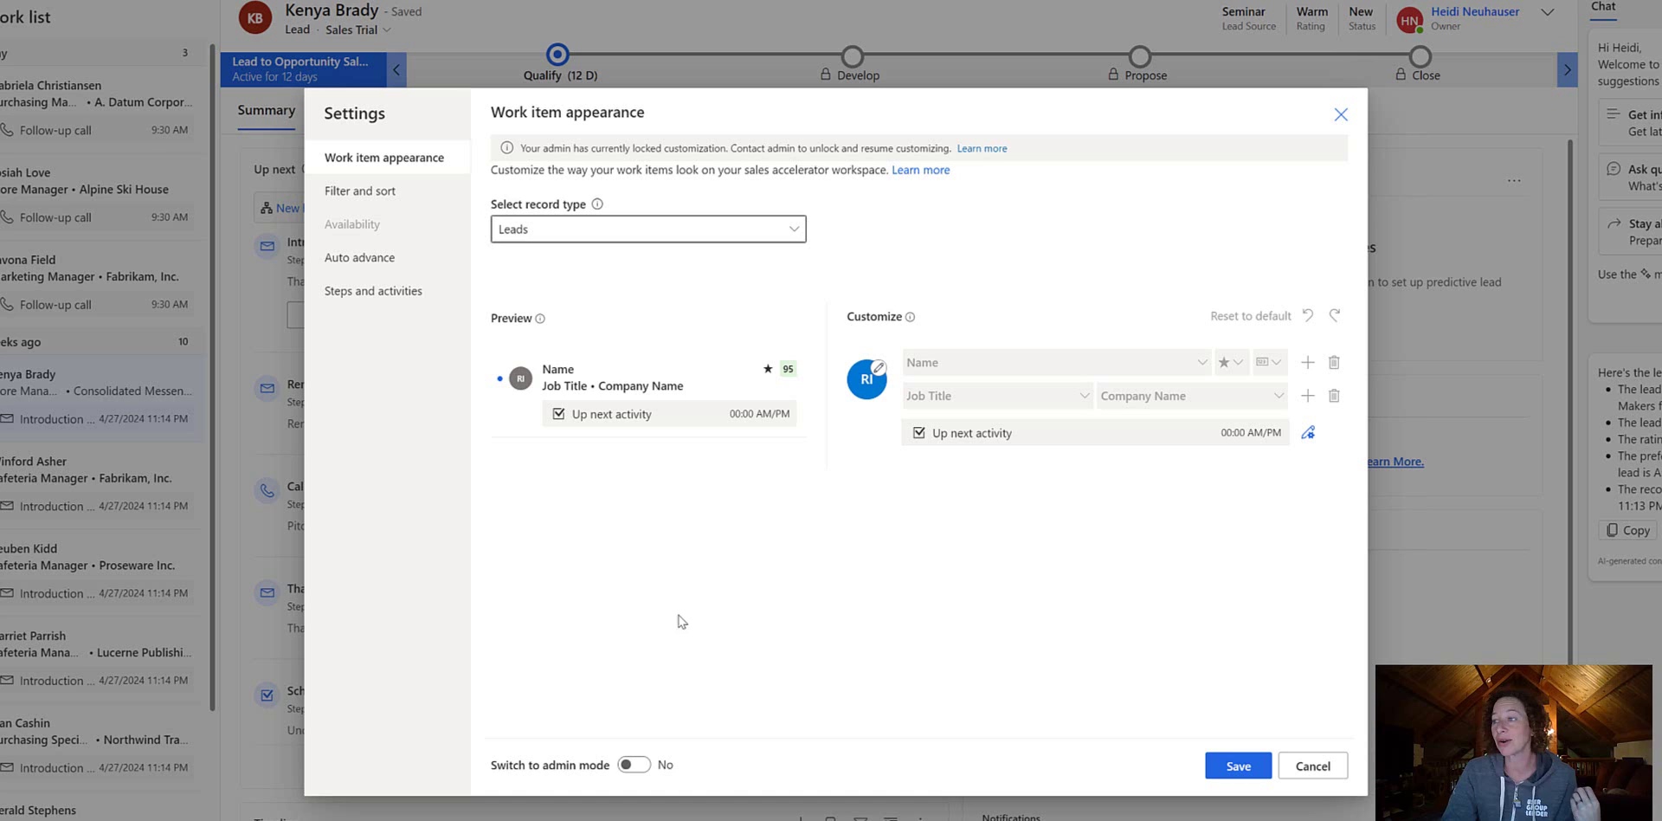
{"action": "left_click", "coordinate": [641, 764]}
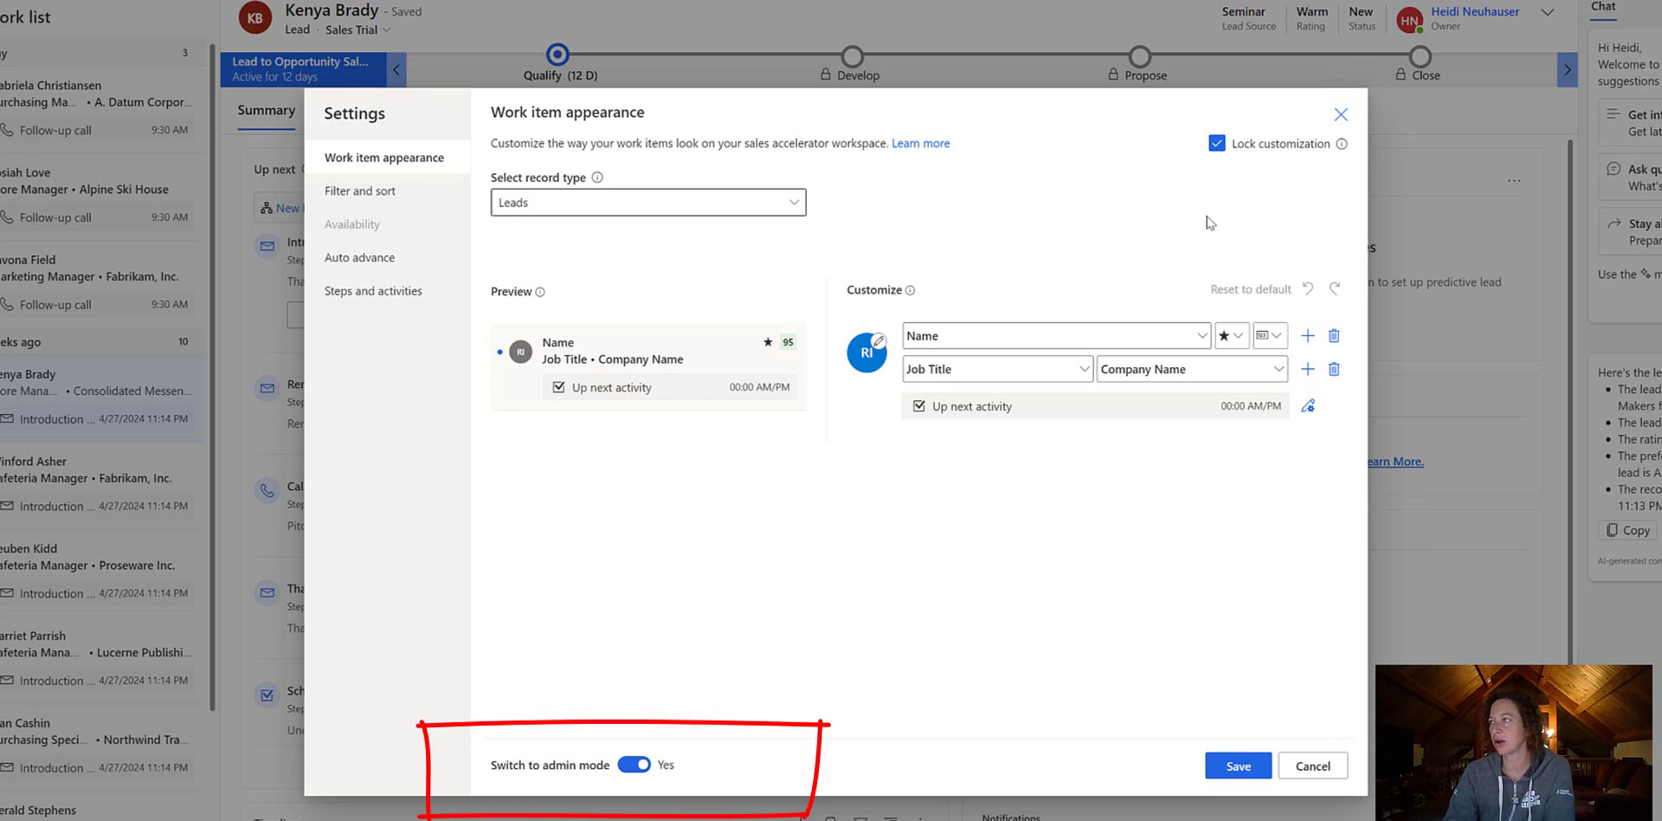
{"action": "mouse_move", "coordinate": [1342, 154]}
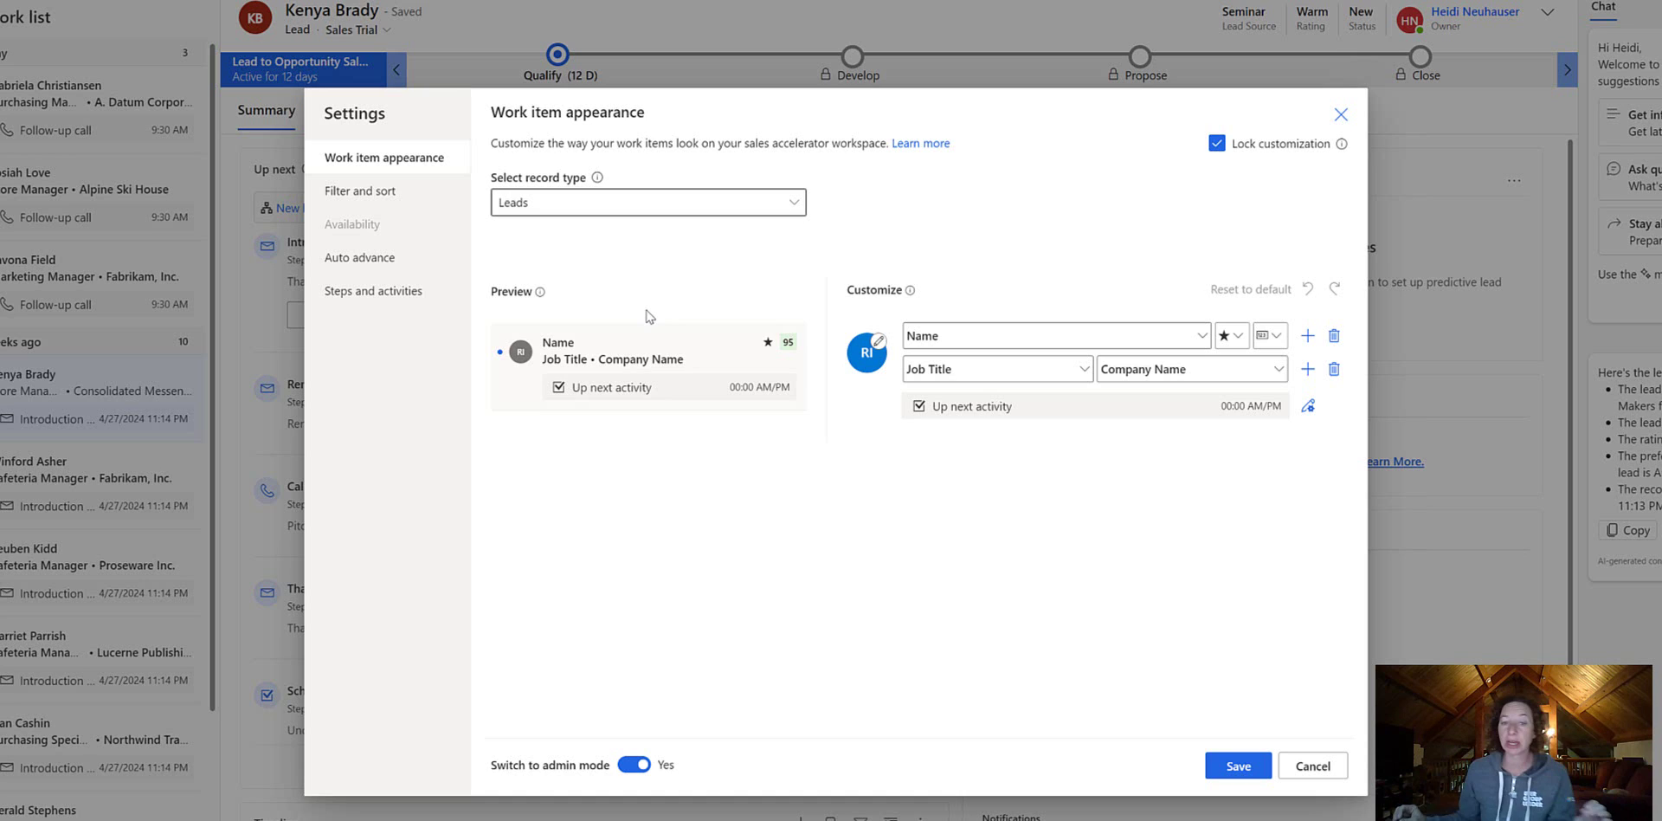
{"action": "left_click", "coordinate": [1232, 769]}
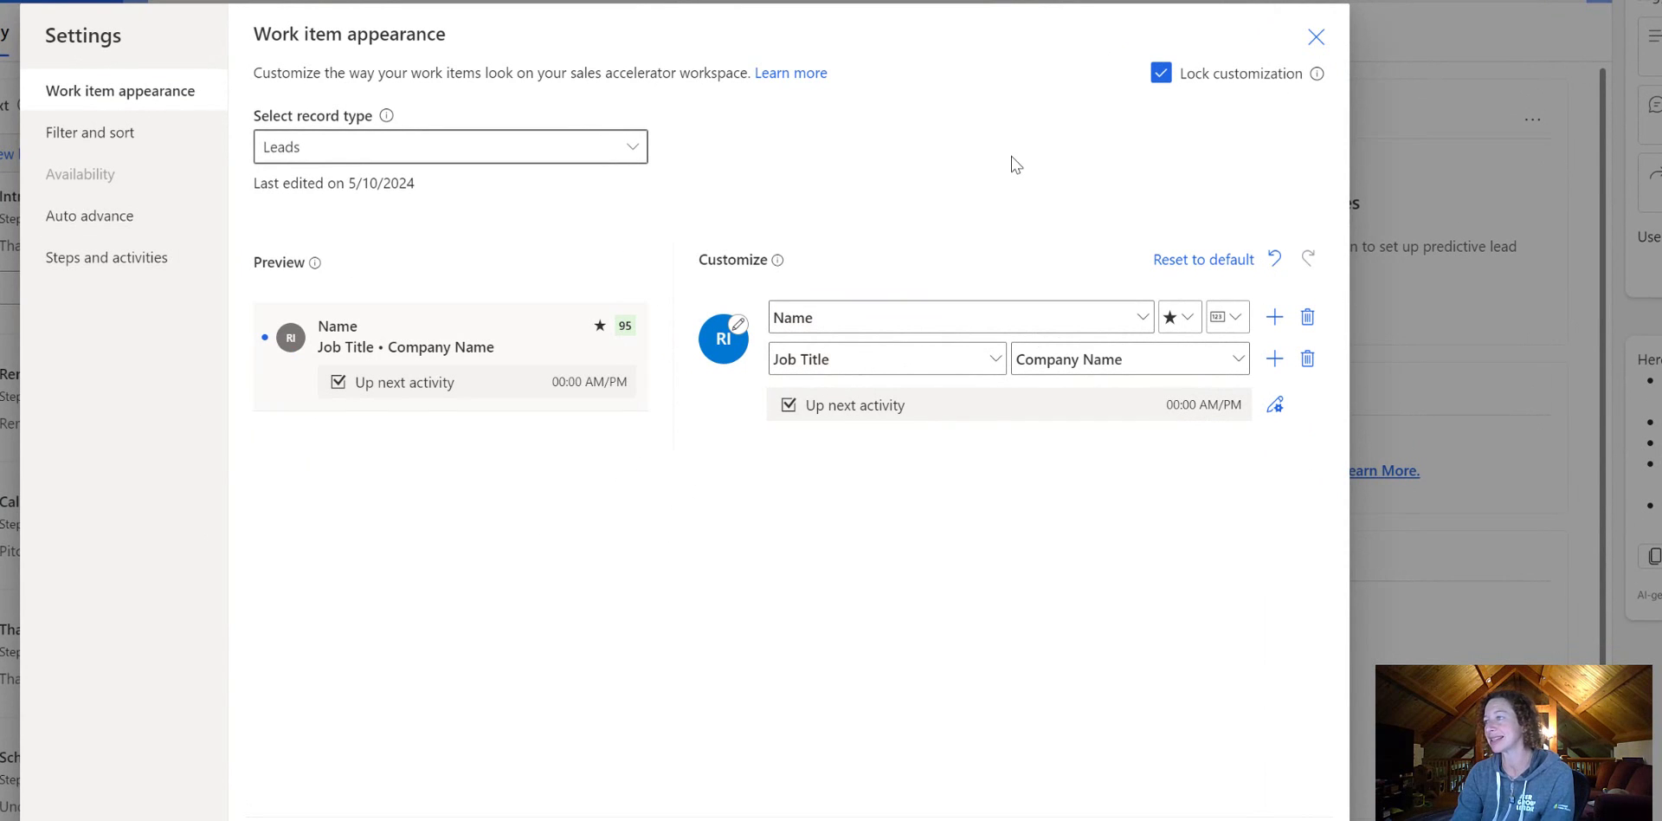
- Try the Record type and Activity type icon appearances for lead work items, and settle on Record image
{"action": "left_click", "coordinate": [737, 327]}
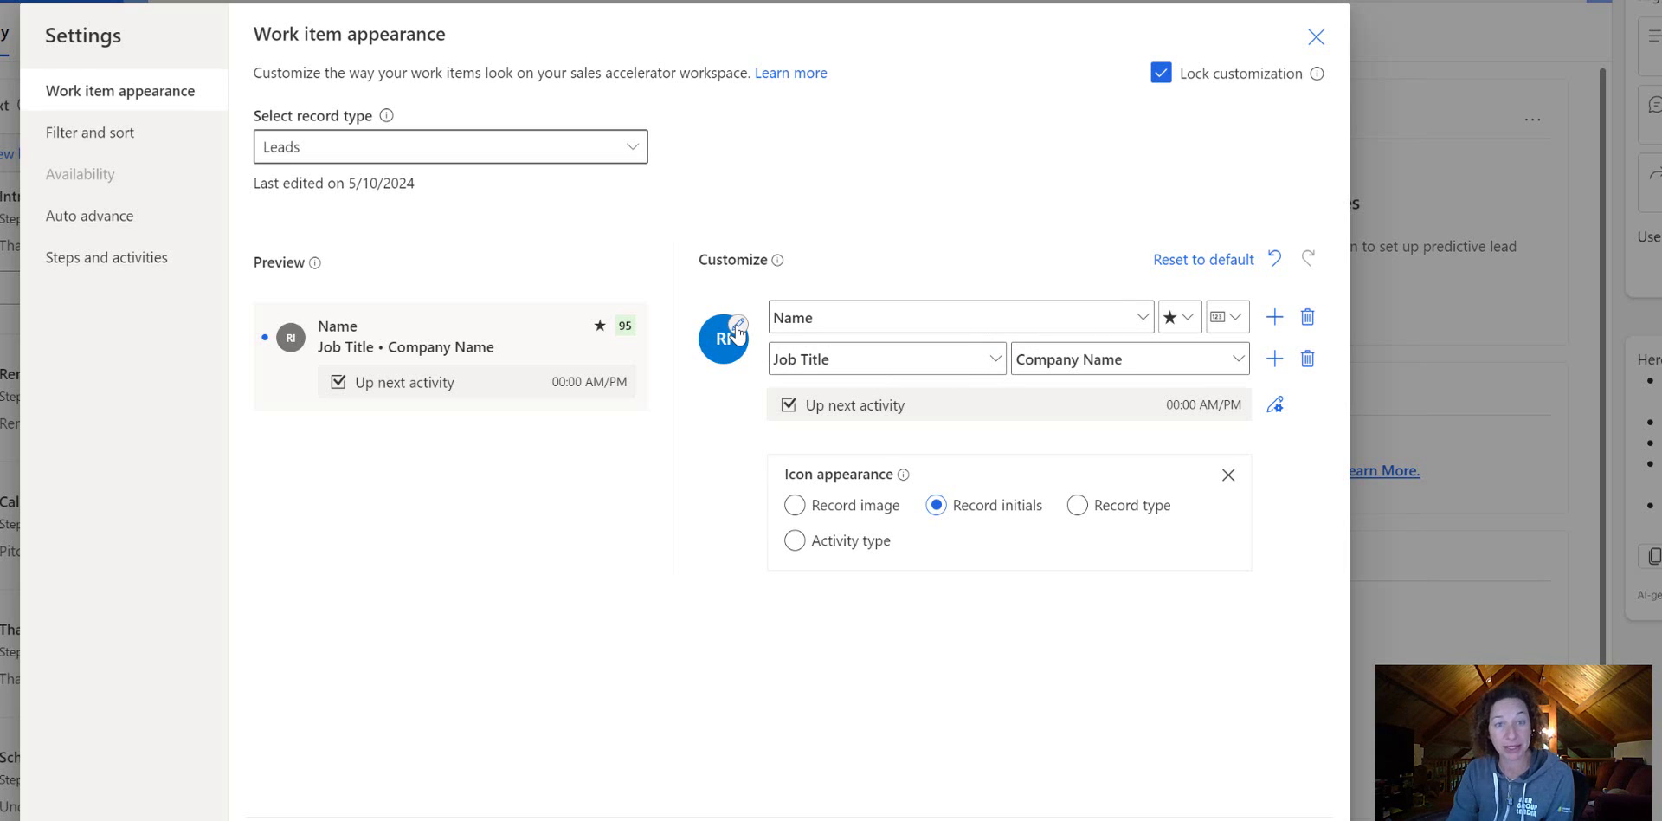
{"action": "left_click", "coordinate": [823, 506]}
{"action": "left_click", "coordinate": [1125, 510]}
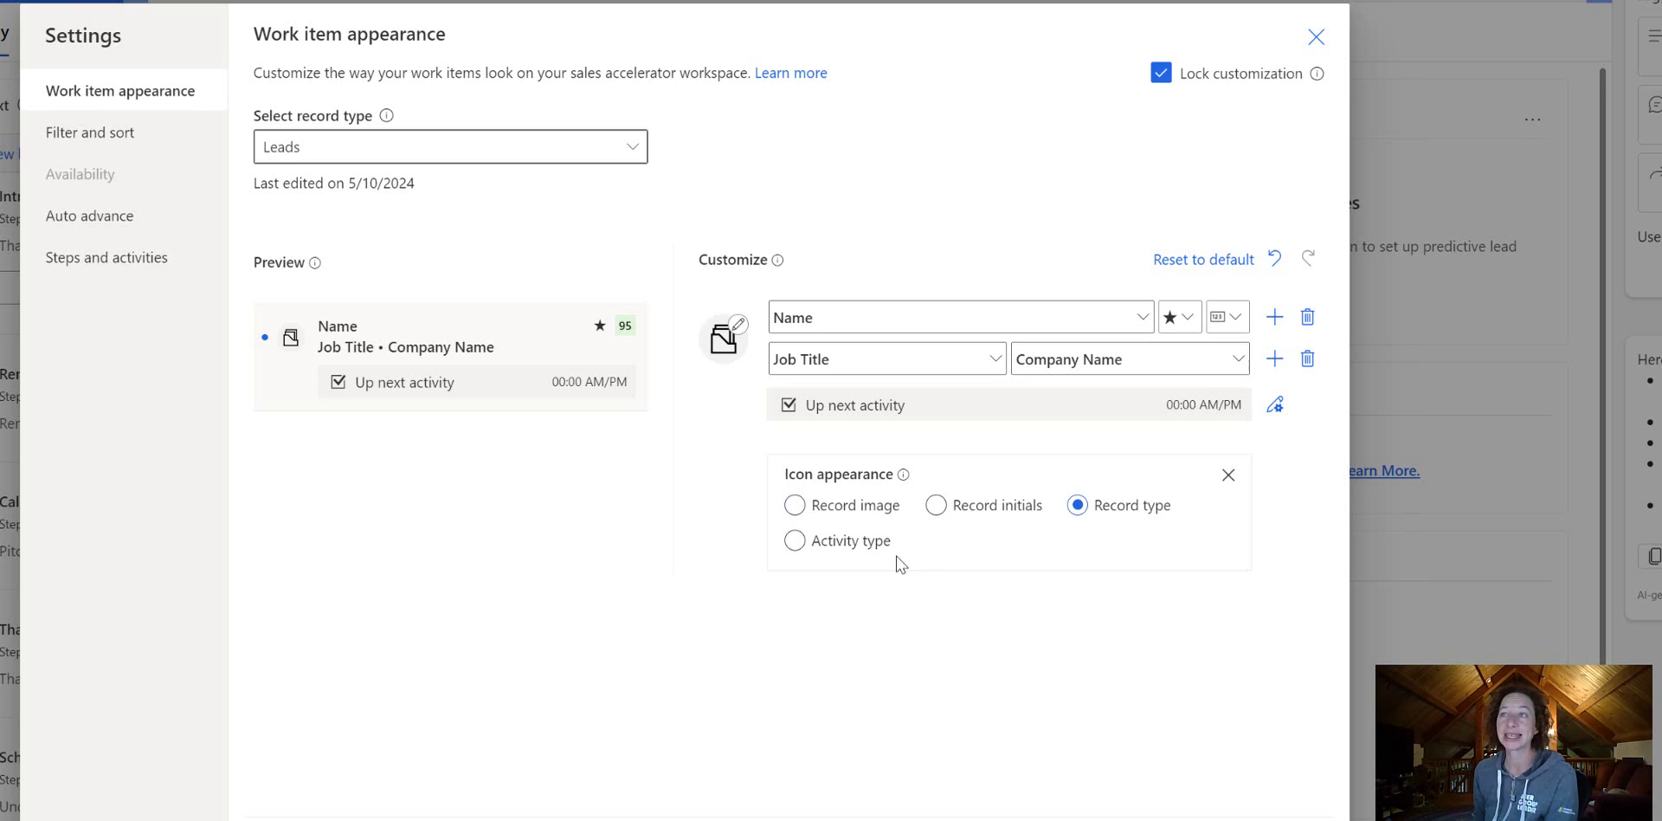
{"action": "left_click", "coordinate": [851, 544]}
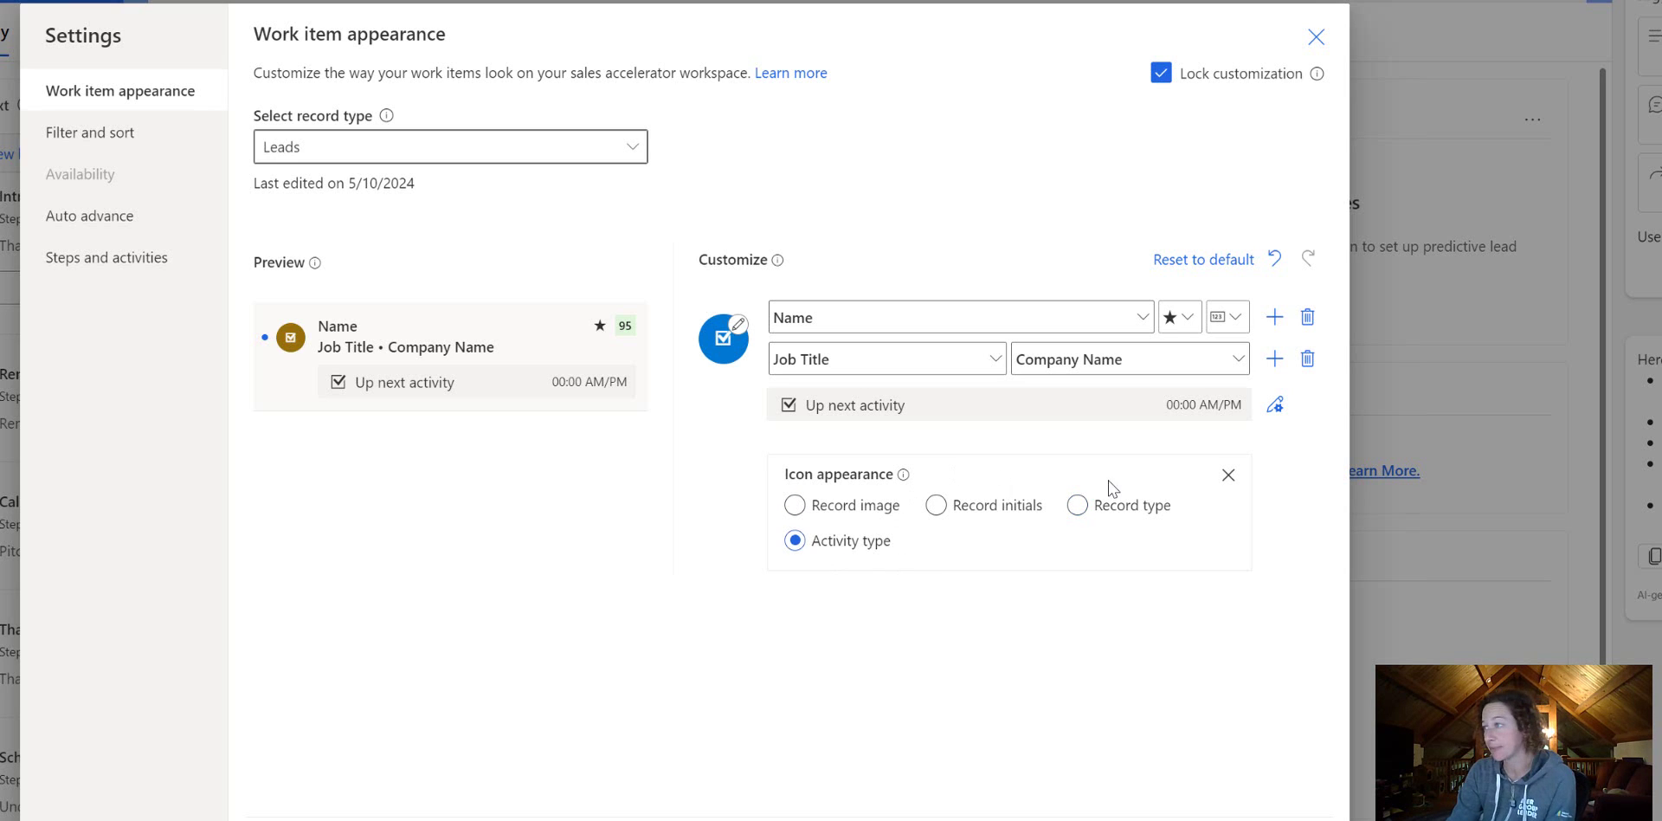
{"action": "left_click", "coordinate": [865, 508]}
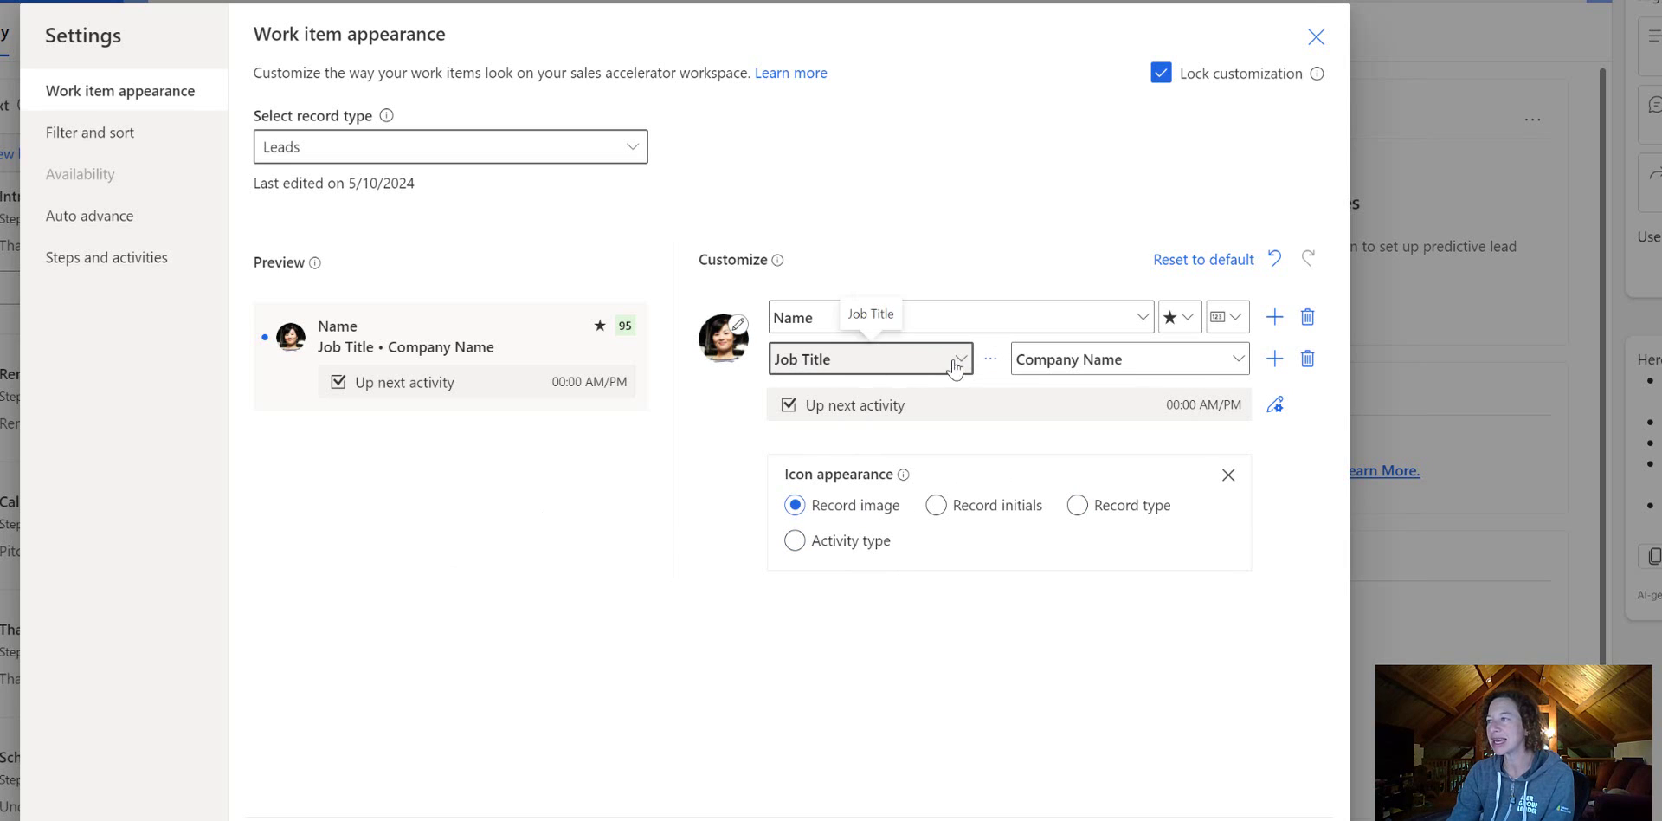
- Add a third row to the lead work item card below Job Title and assign it the Email field
{"action": "left_click", "coordinate": [1275, 359]}
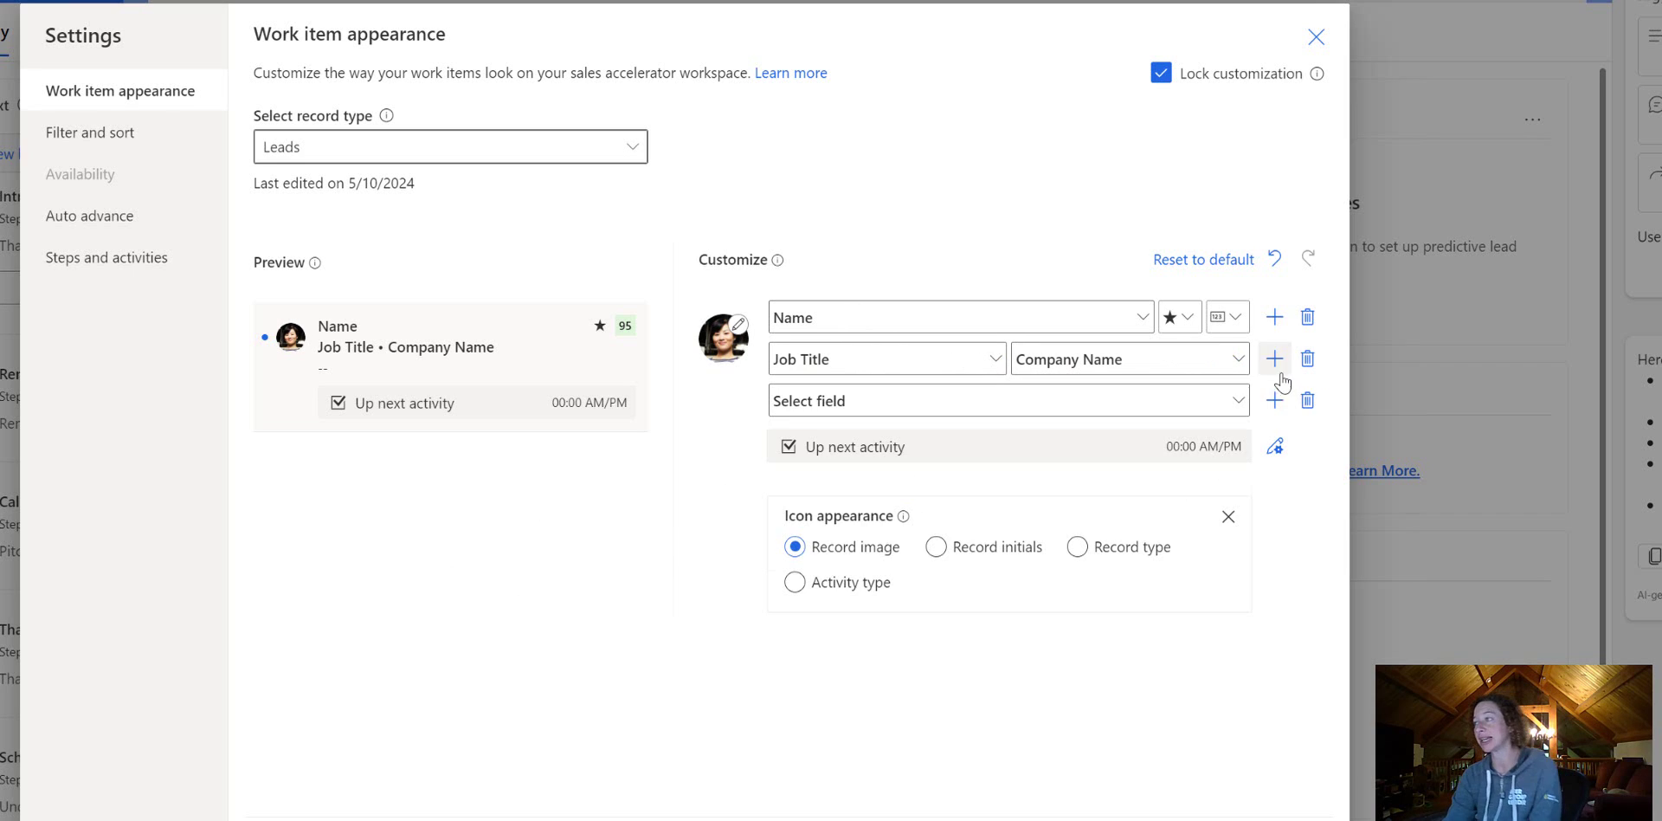
{"action": "left_click", "coordinate": [1203, 402]}
{"action": "left_click", "coordinate": [1235, 414]}
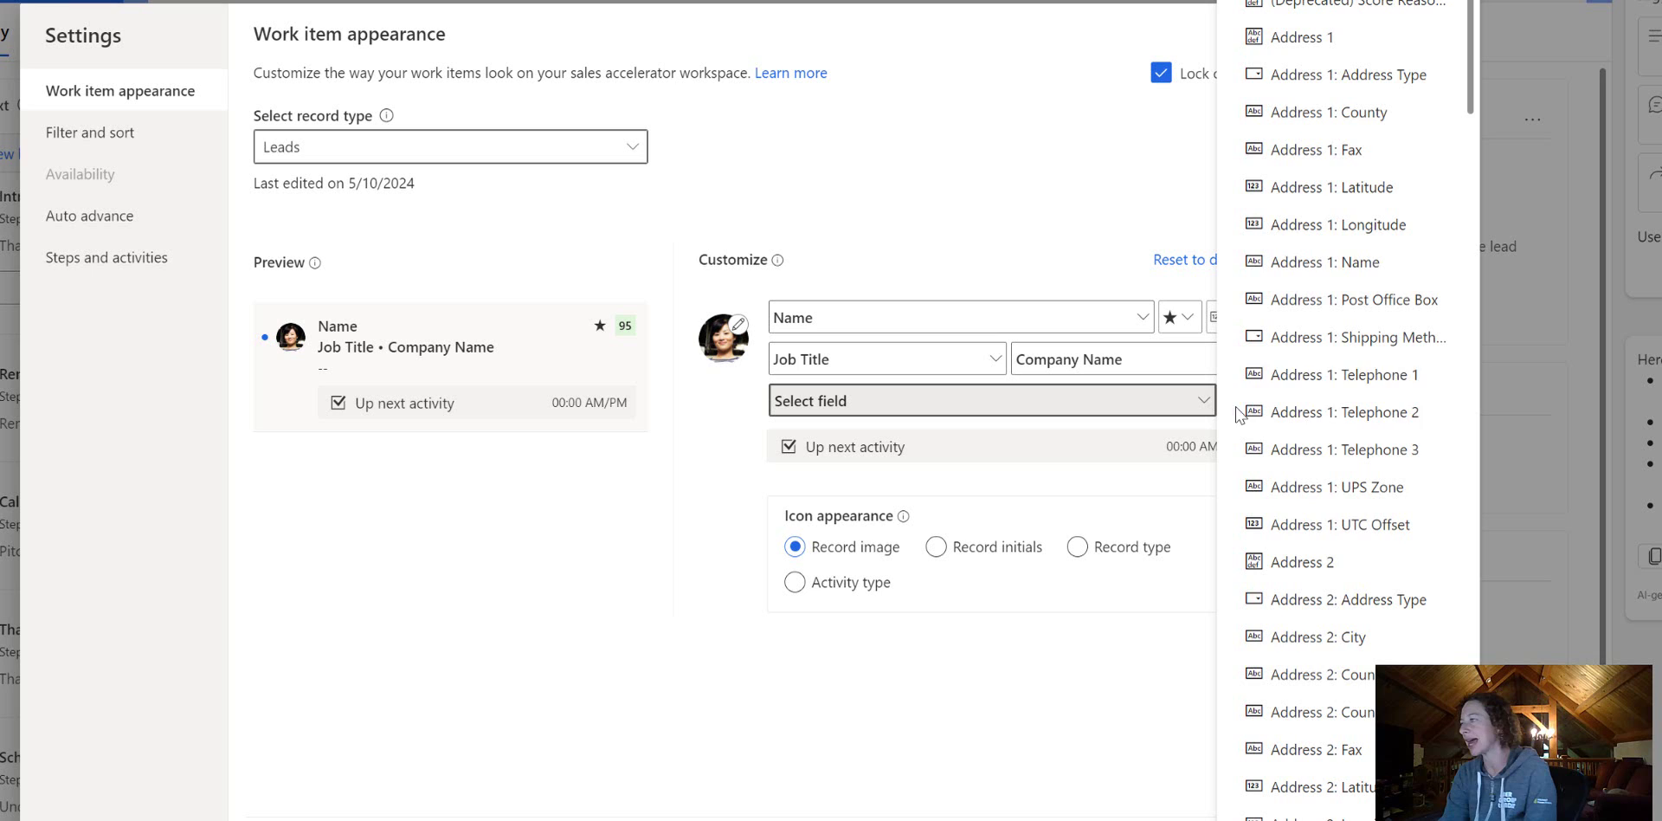
{"action": "scroll", "coordinate": [1299, 684], "scroll_direction": "down", "scroll_amount": 6}
{"action": "scroll", "coordinate": [1317, 737], "scroll_direction": "down", "scroll_amount": 6}
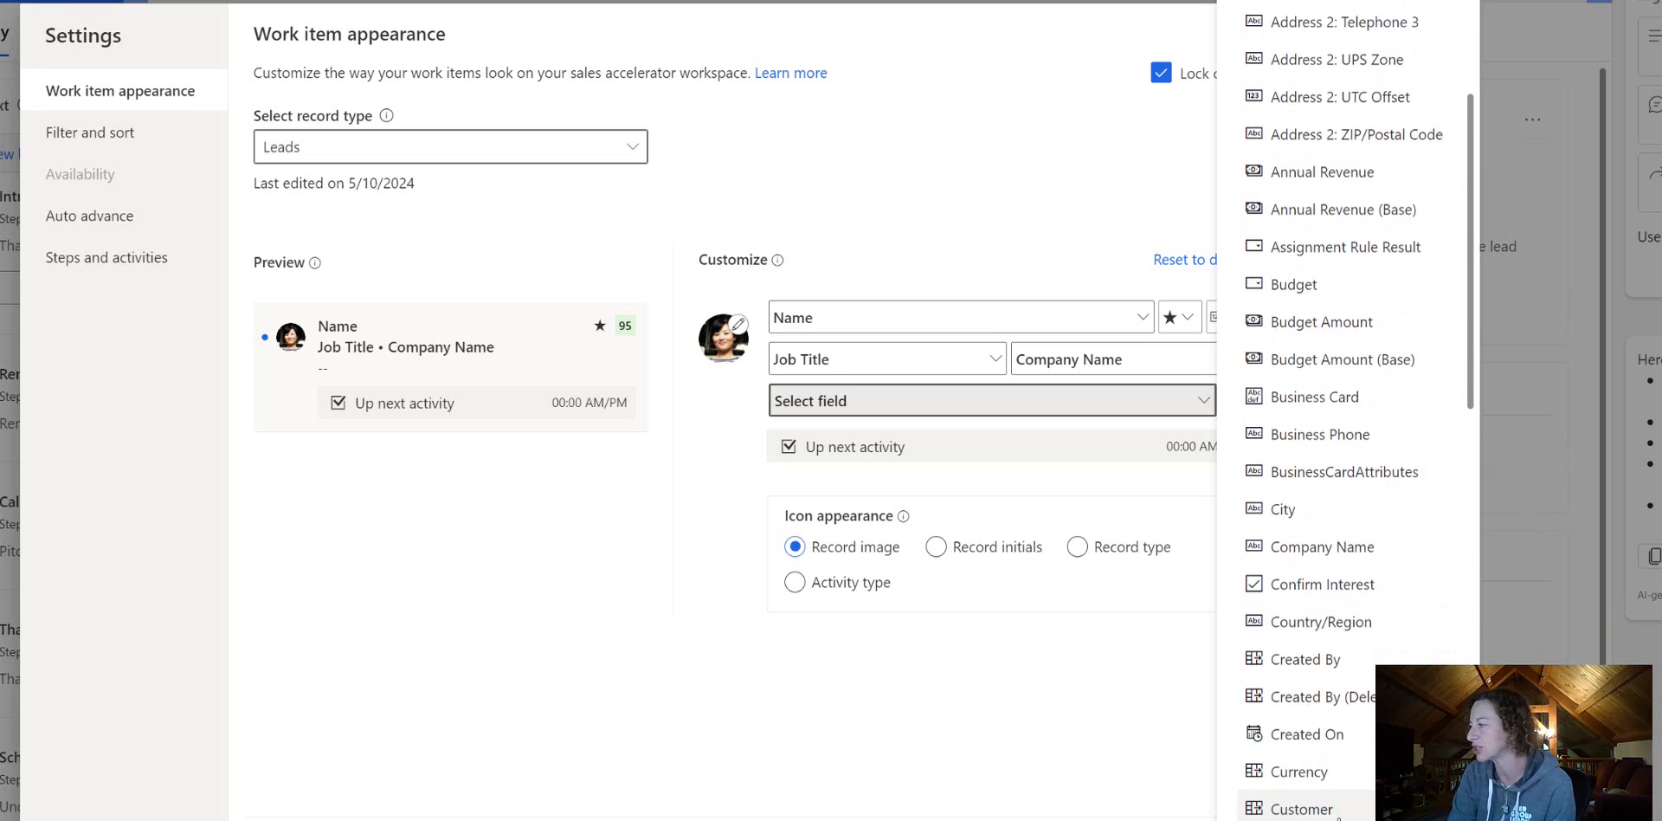
{"action": "left_click", "coordinate": [1299, 799]}
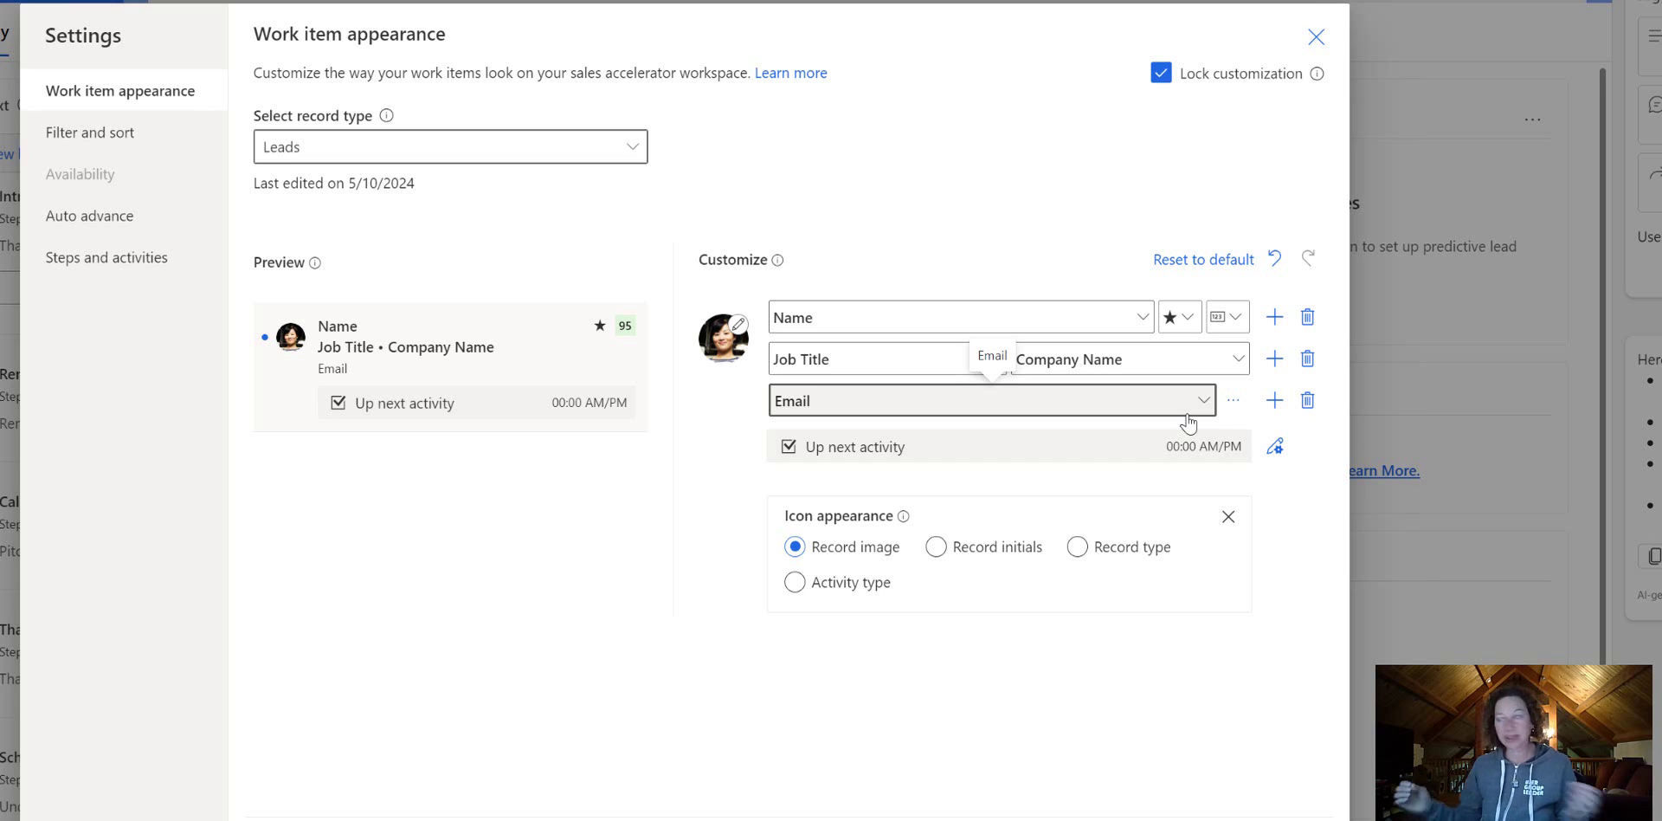
- Add a second field beside Email on the lead work item card and set it to the Mobile Phone record field
{"action": "left_click", "coordinate": [1237, 410]}
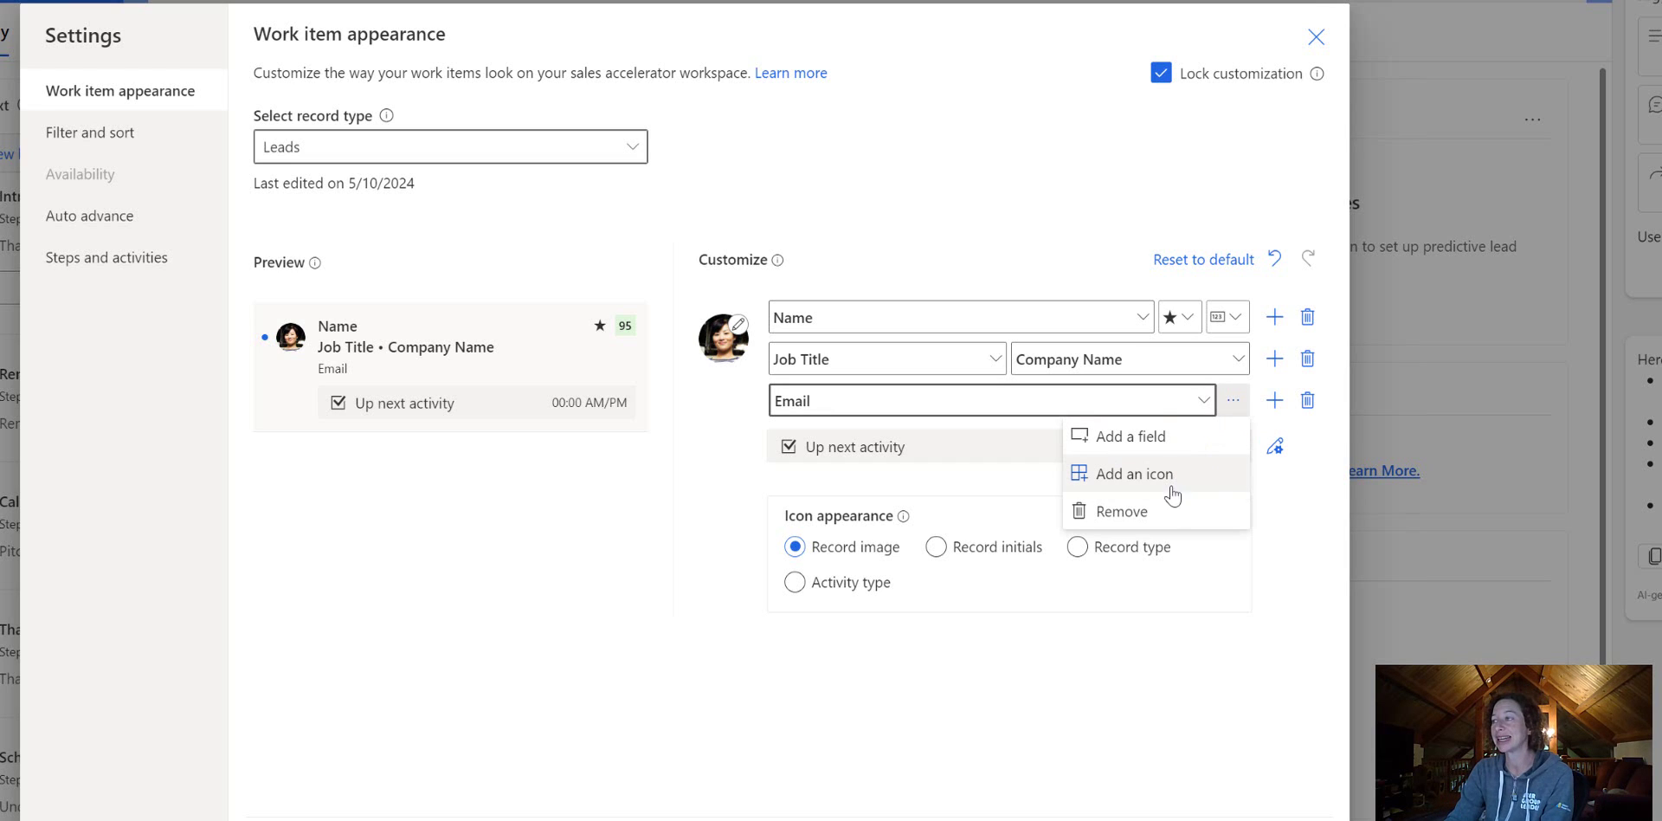
{"action": "left_click", "coordinate": [1155, 436]}
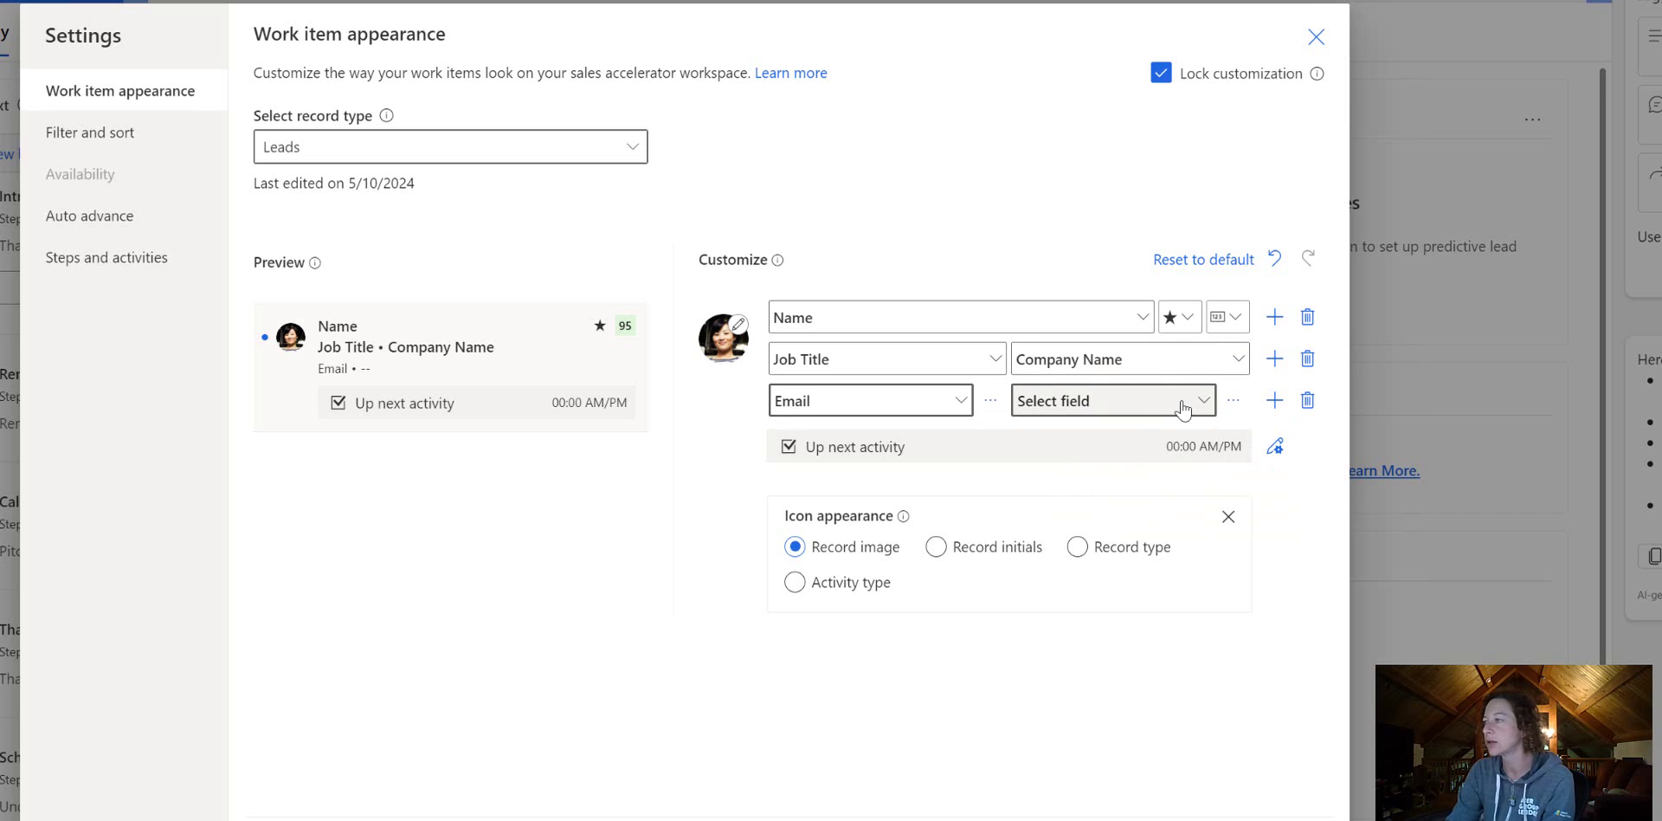
{"action": "left_click", "coordinate": [1183, 405]}
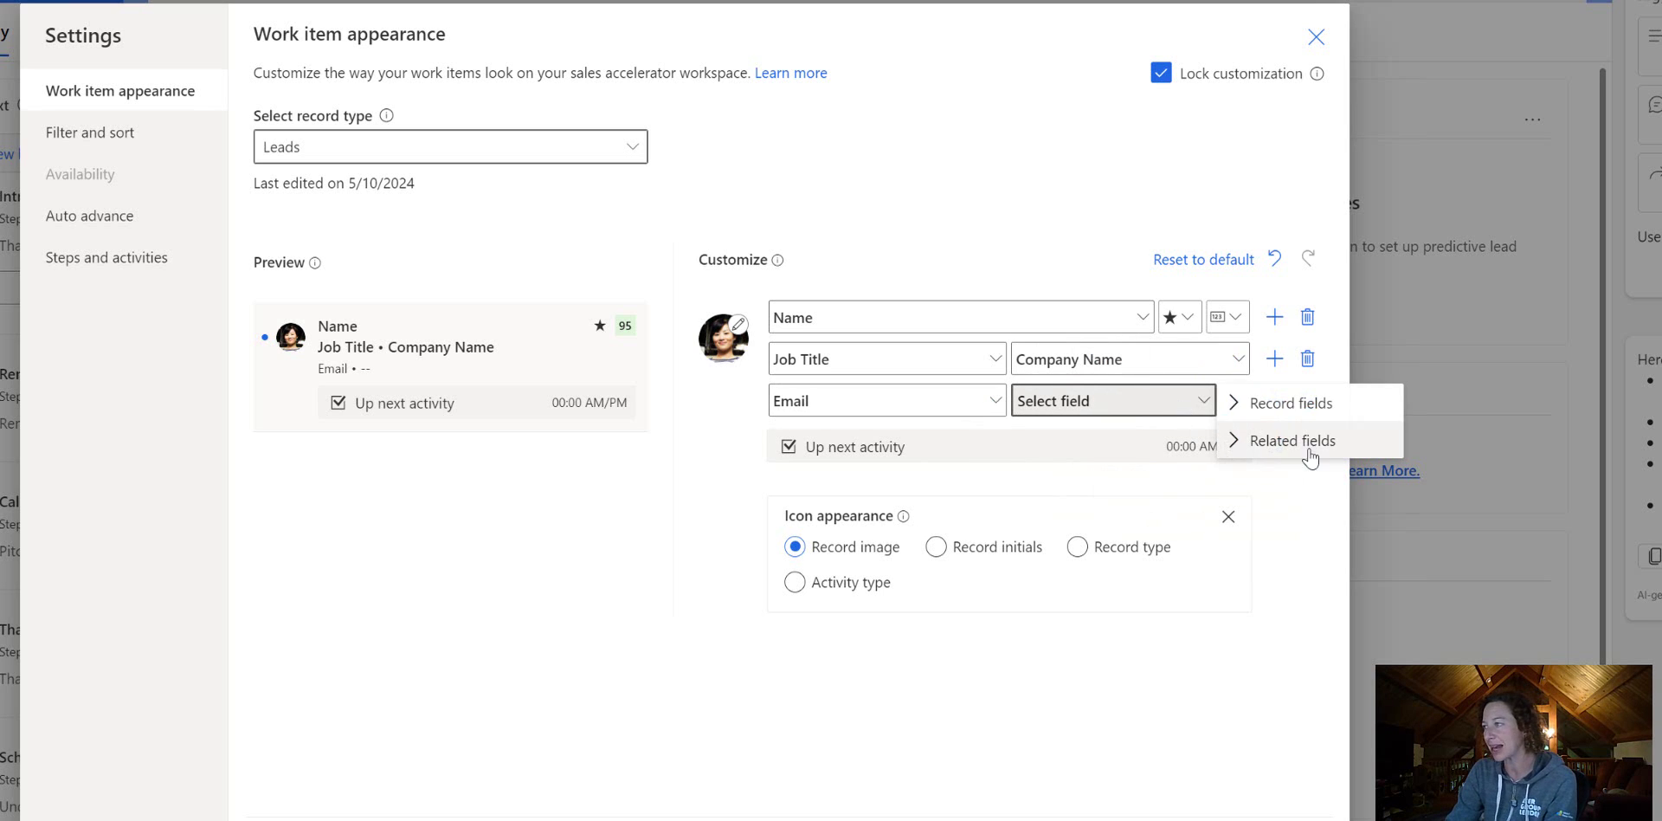
{"action": "left_click", "coordinate": [1243, 414]}
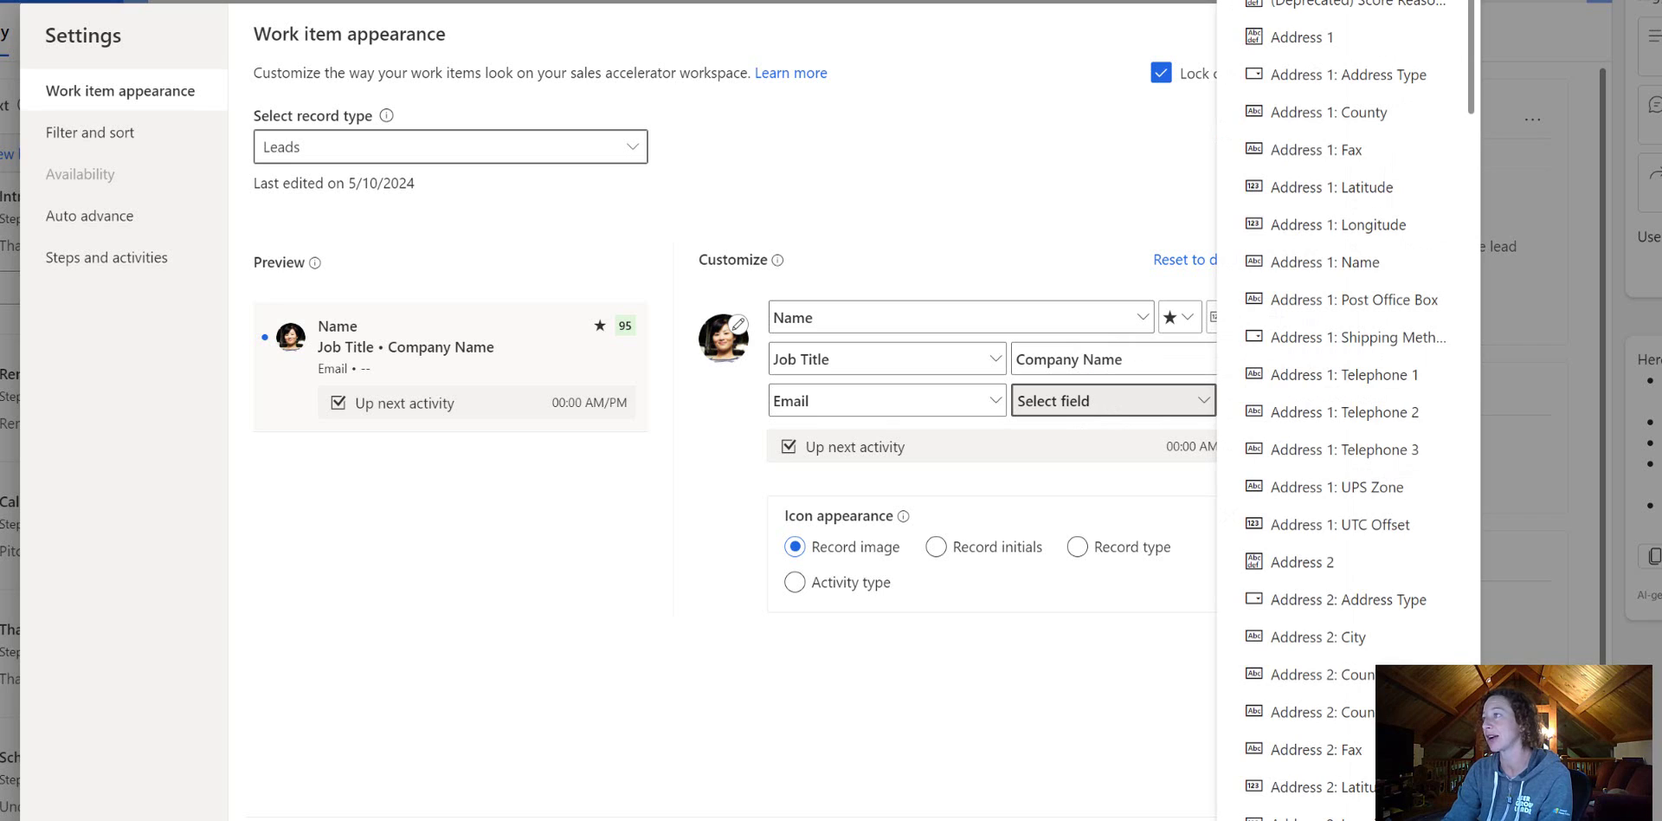
{"action": "left_click", "coordinate": [1239, 441]}
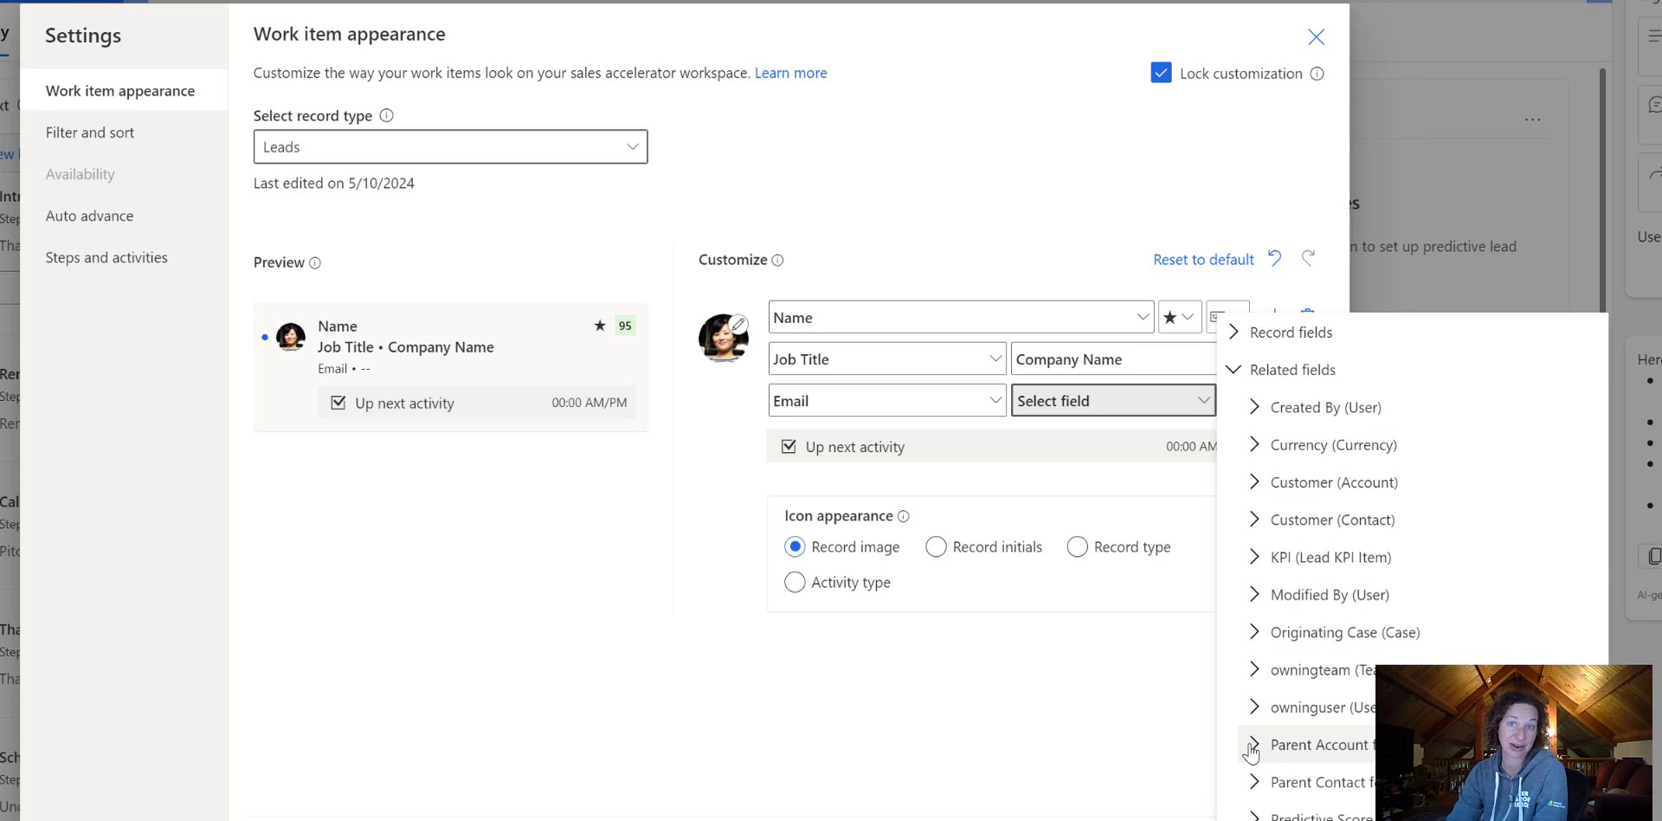
{"action": "left_click", "coordinate": [1236, 334]}
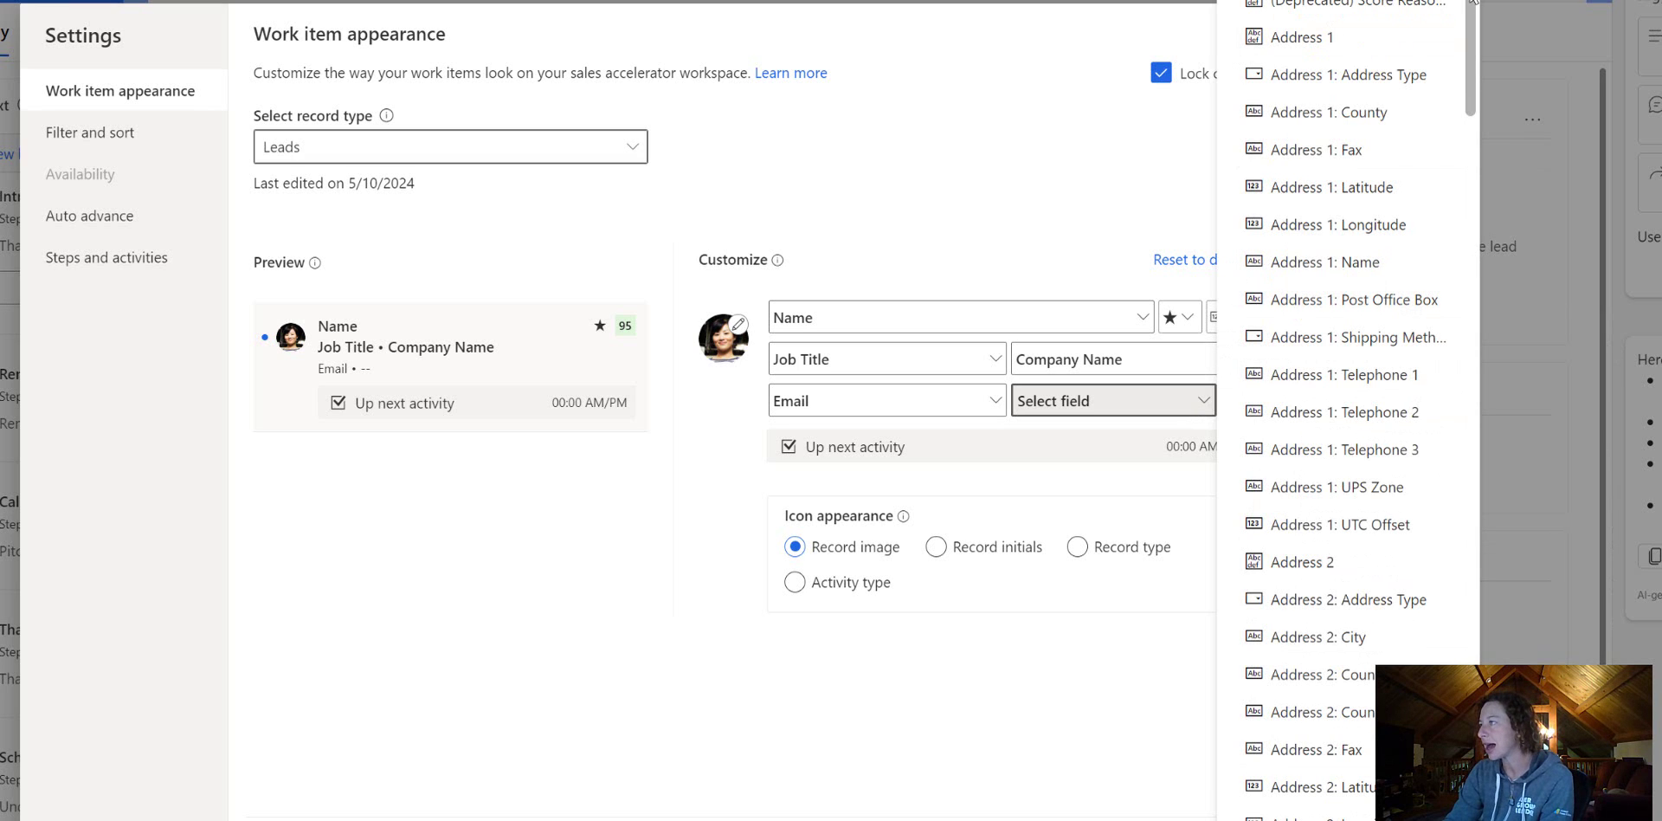
{"action": "scroll", "coordinate": [1470, 210], "scroll_direction": "down", "scroll_amount": 5}
{"action": "left_click_drag", "start_coordinate": [1470, 284], "coordinate": [1483, 609]}
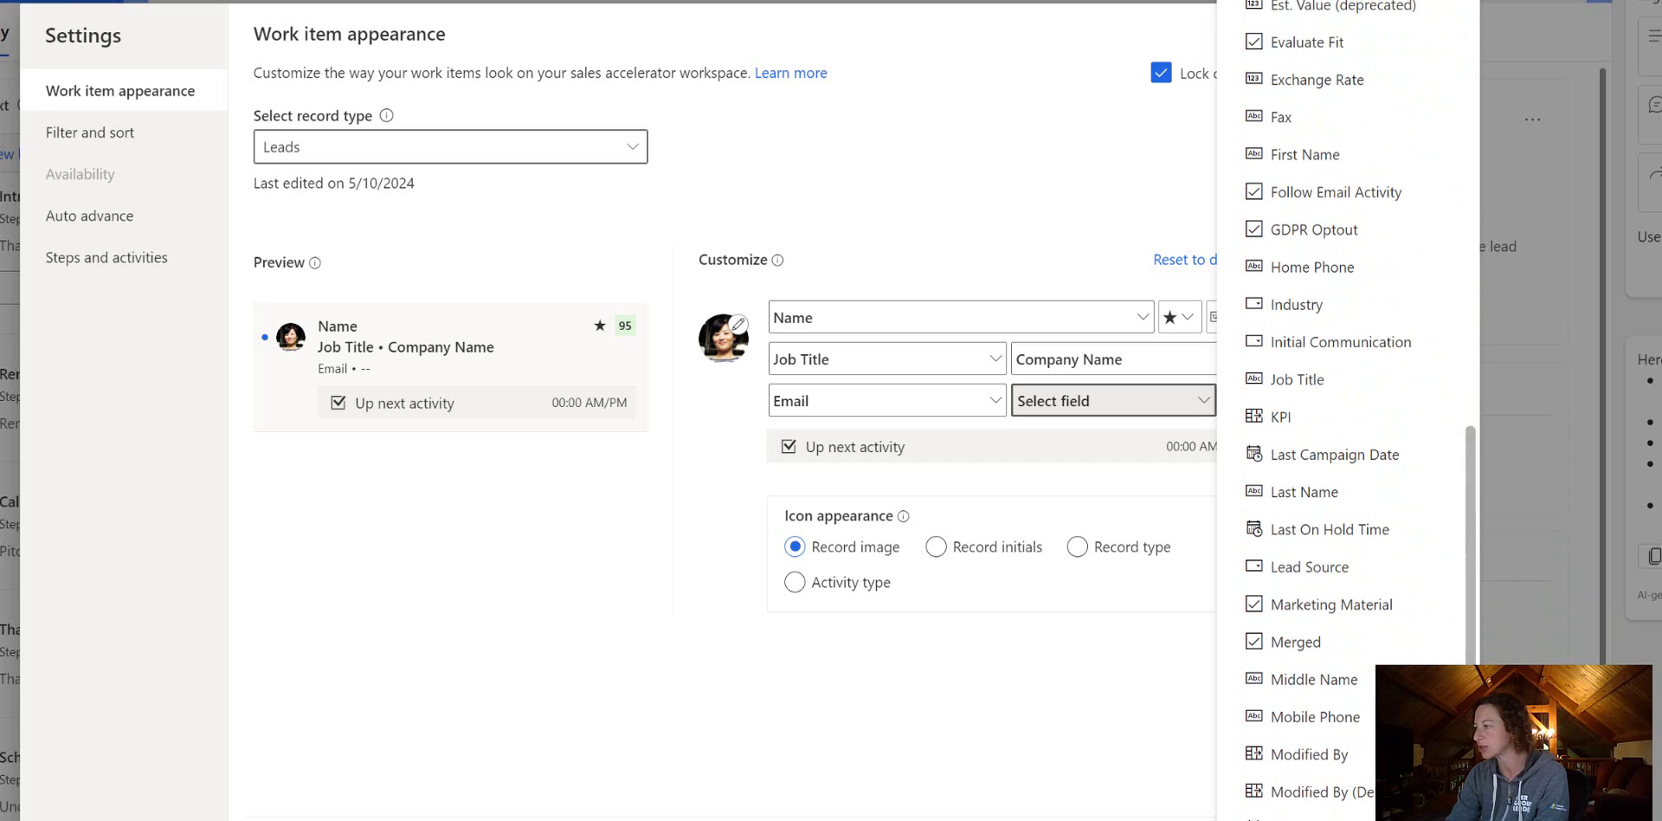
{"action": "left_click", "coordinate": [1420, 728]}
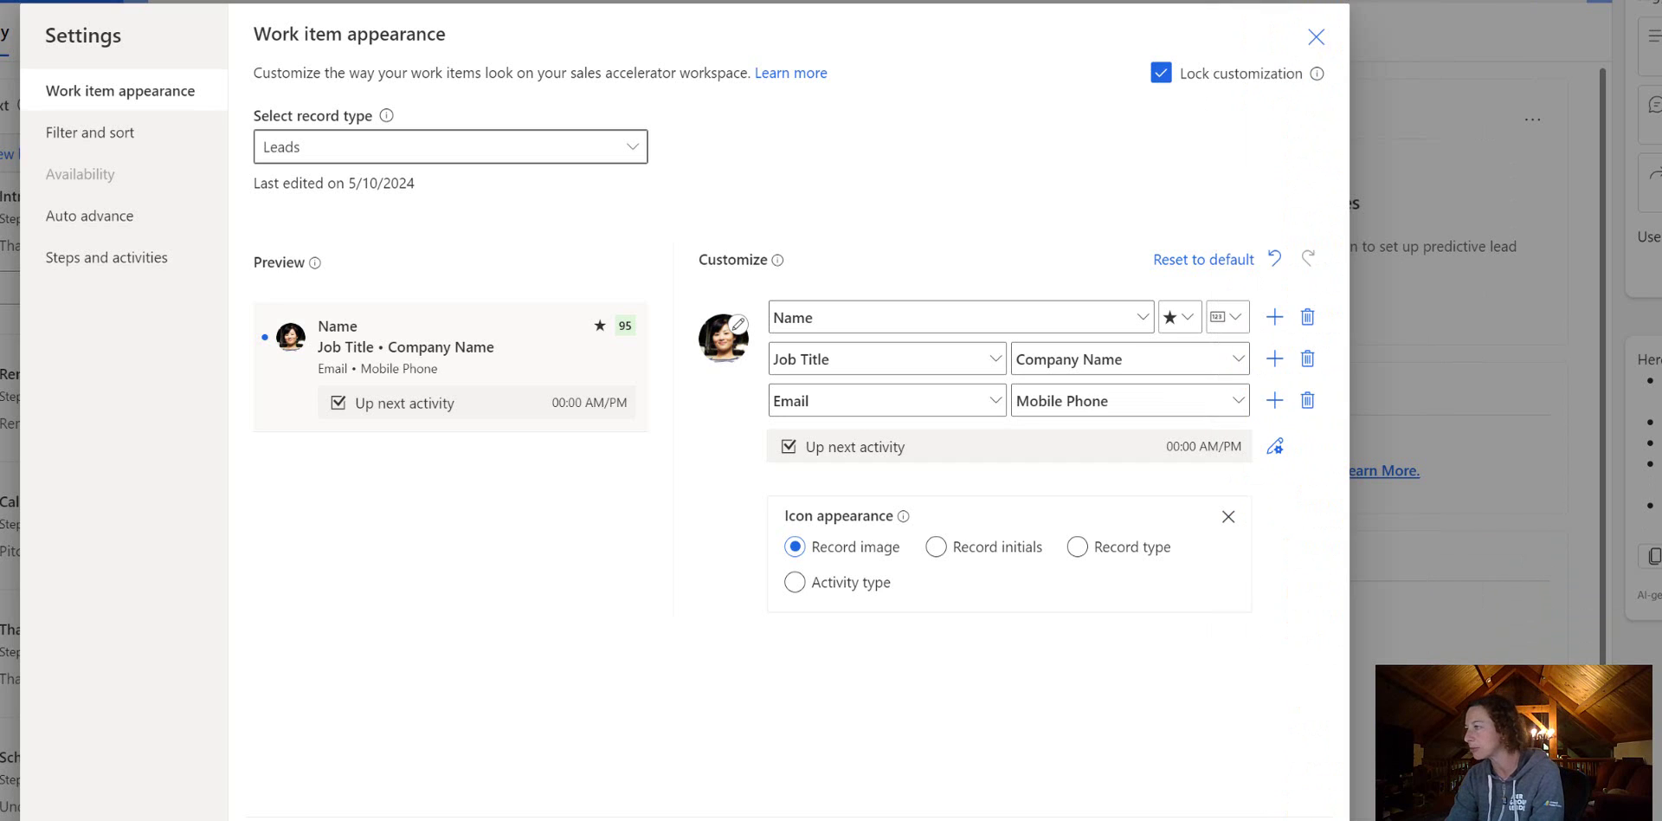
- In the up next activity actions, disable the text message Send now, Update now and Move to next step actions
{"action": "left_click", "coordinate": [1274, 458]}
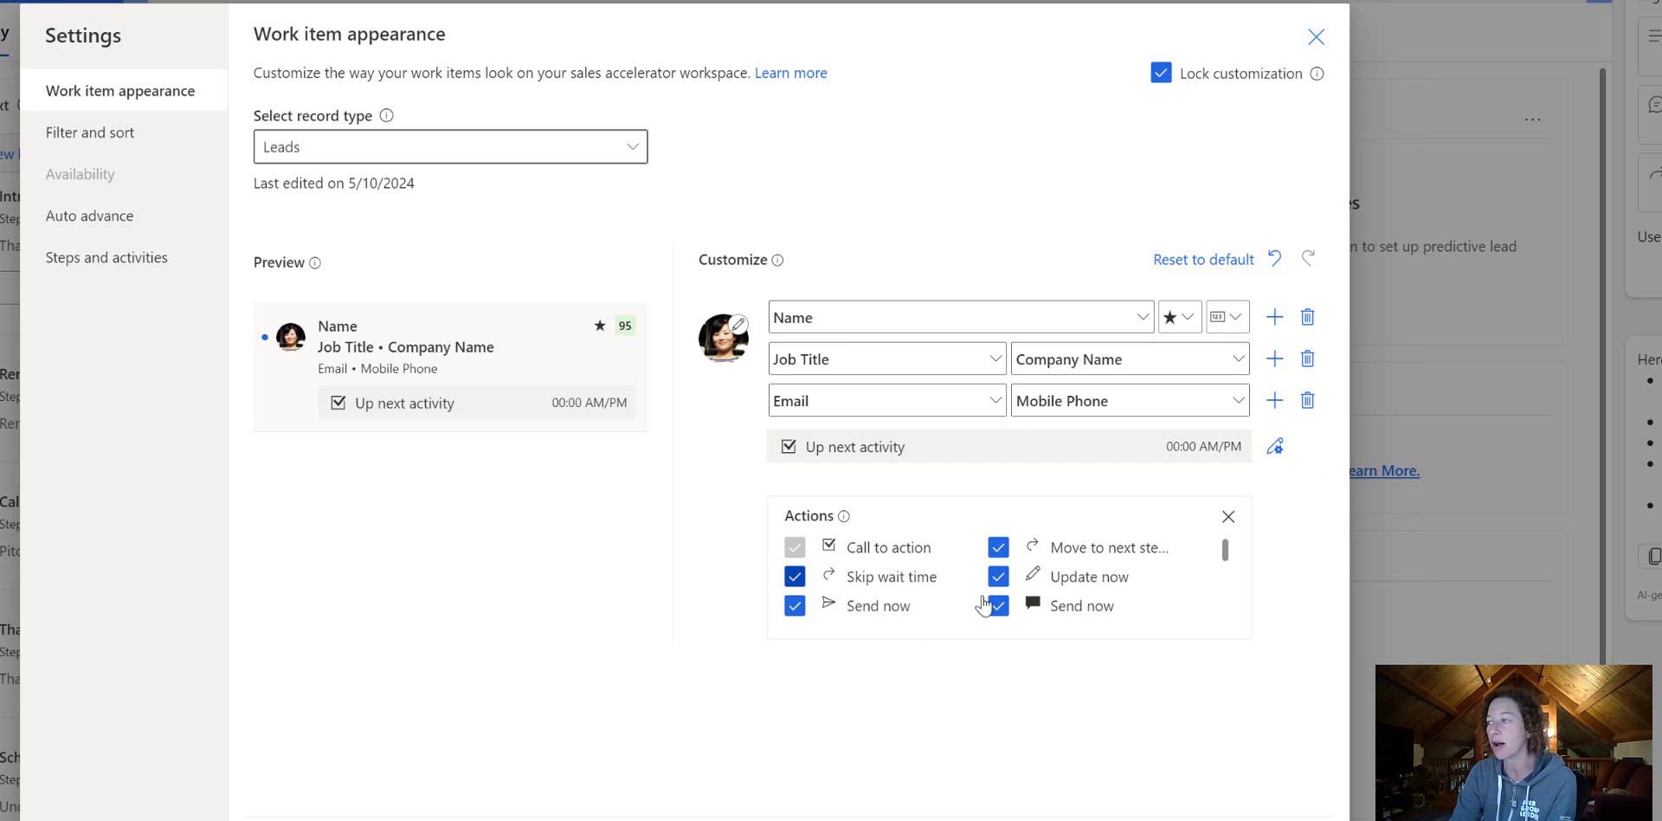
{"action": "left_click", "coordinate": [998, 605]}
{"action": "left_click", "coordinate": [998, 576]}
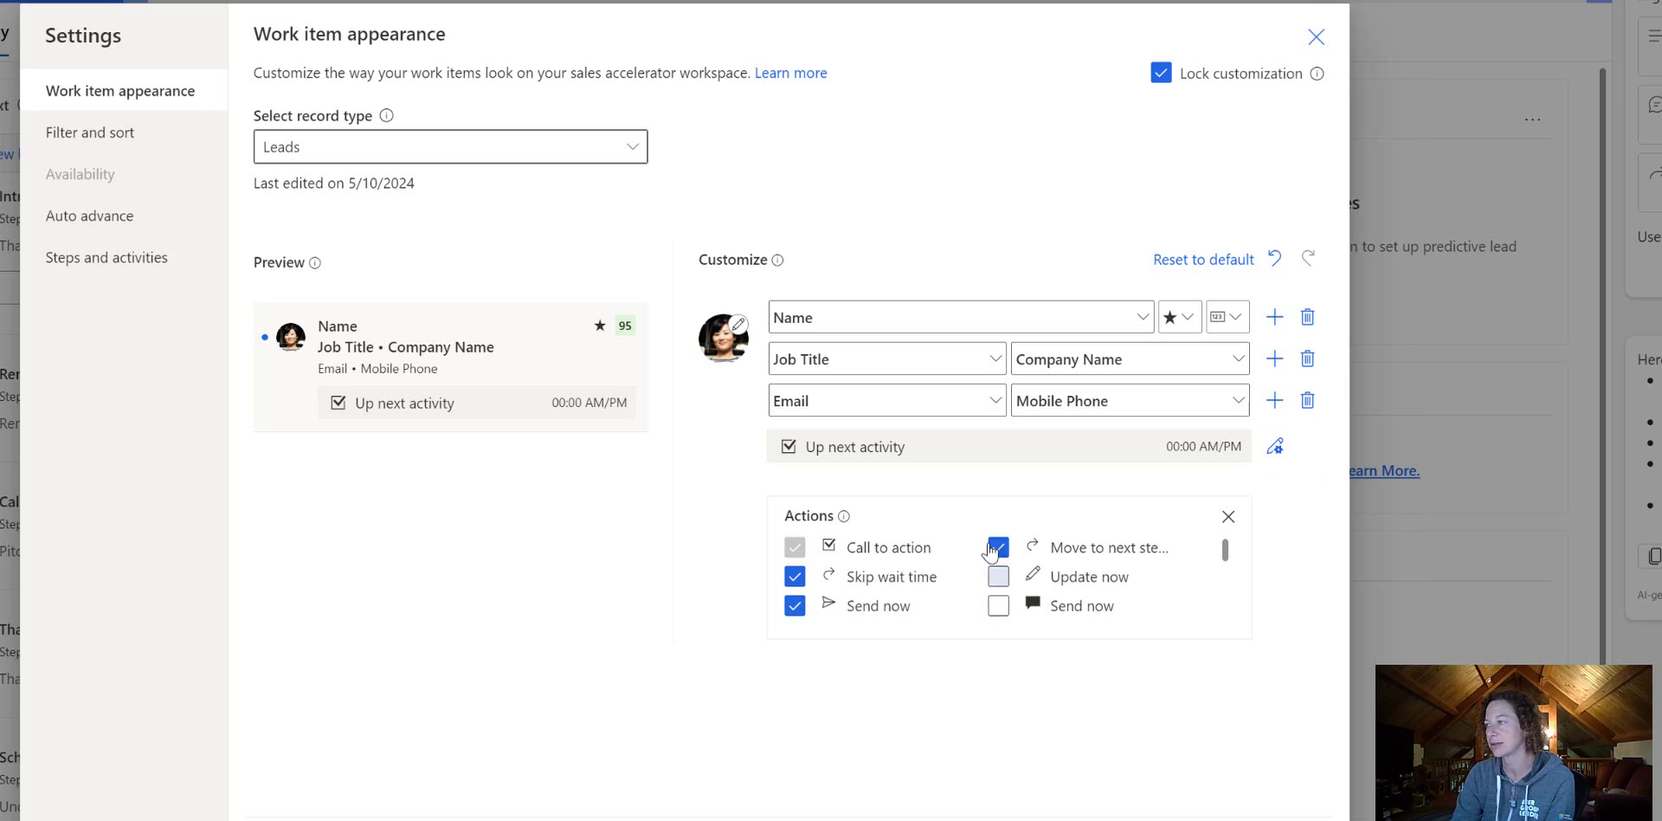
{"action": "left_click", "coordinate": [998, 547]}
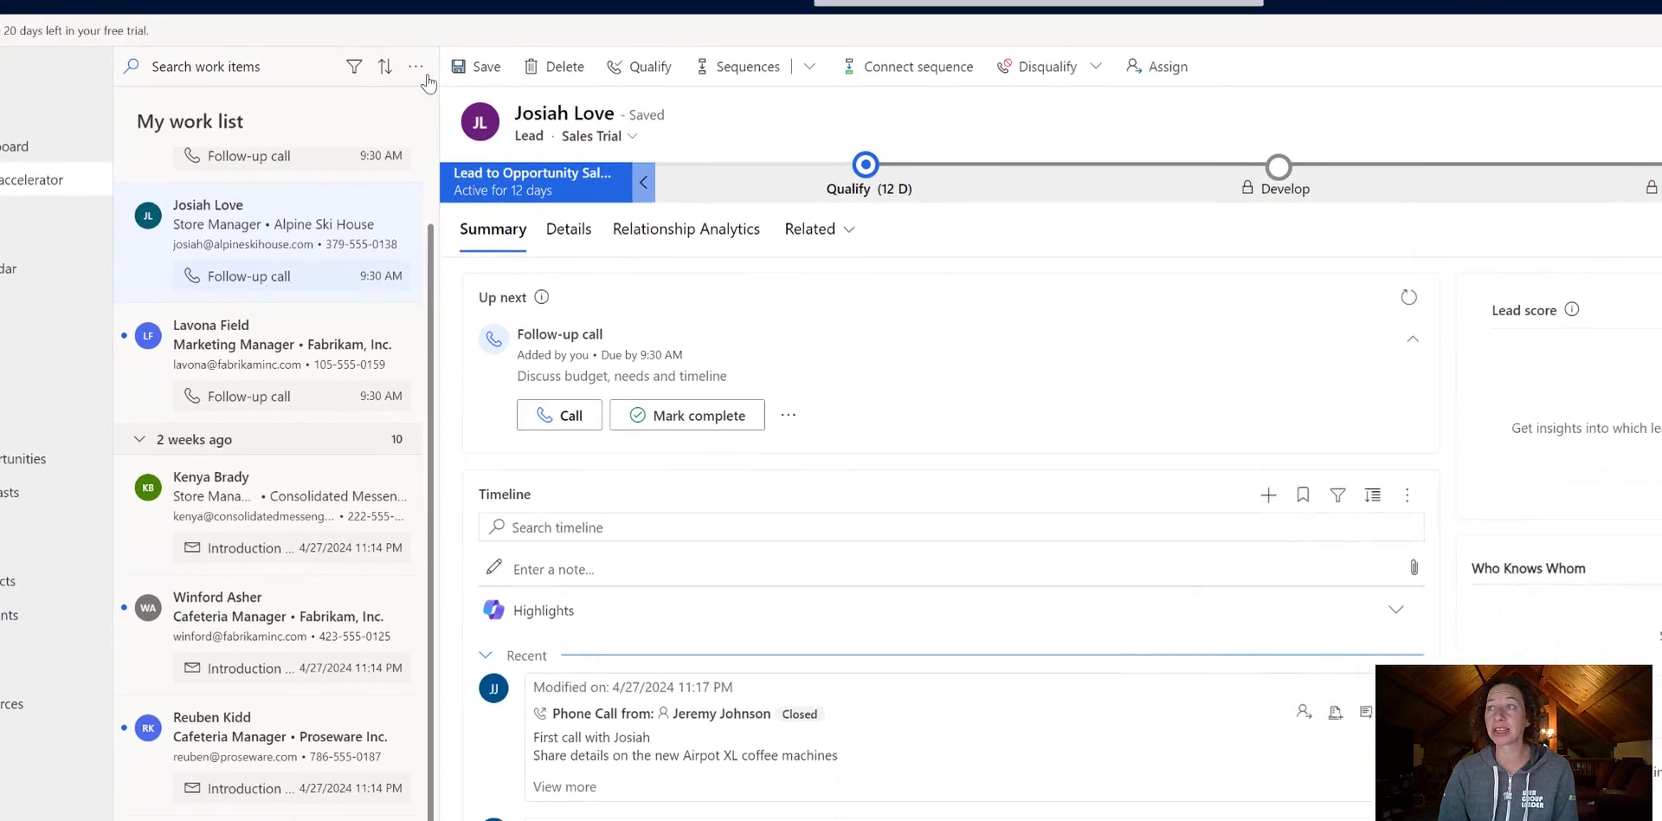
- Reopen the work list settings at the work item appearance for leads
{"action": "left_click", "coordinate": [417, 67]}
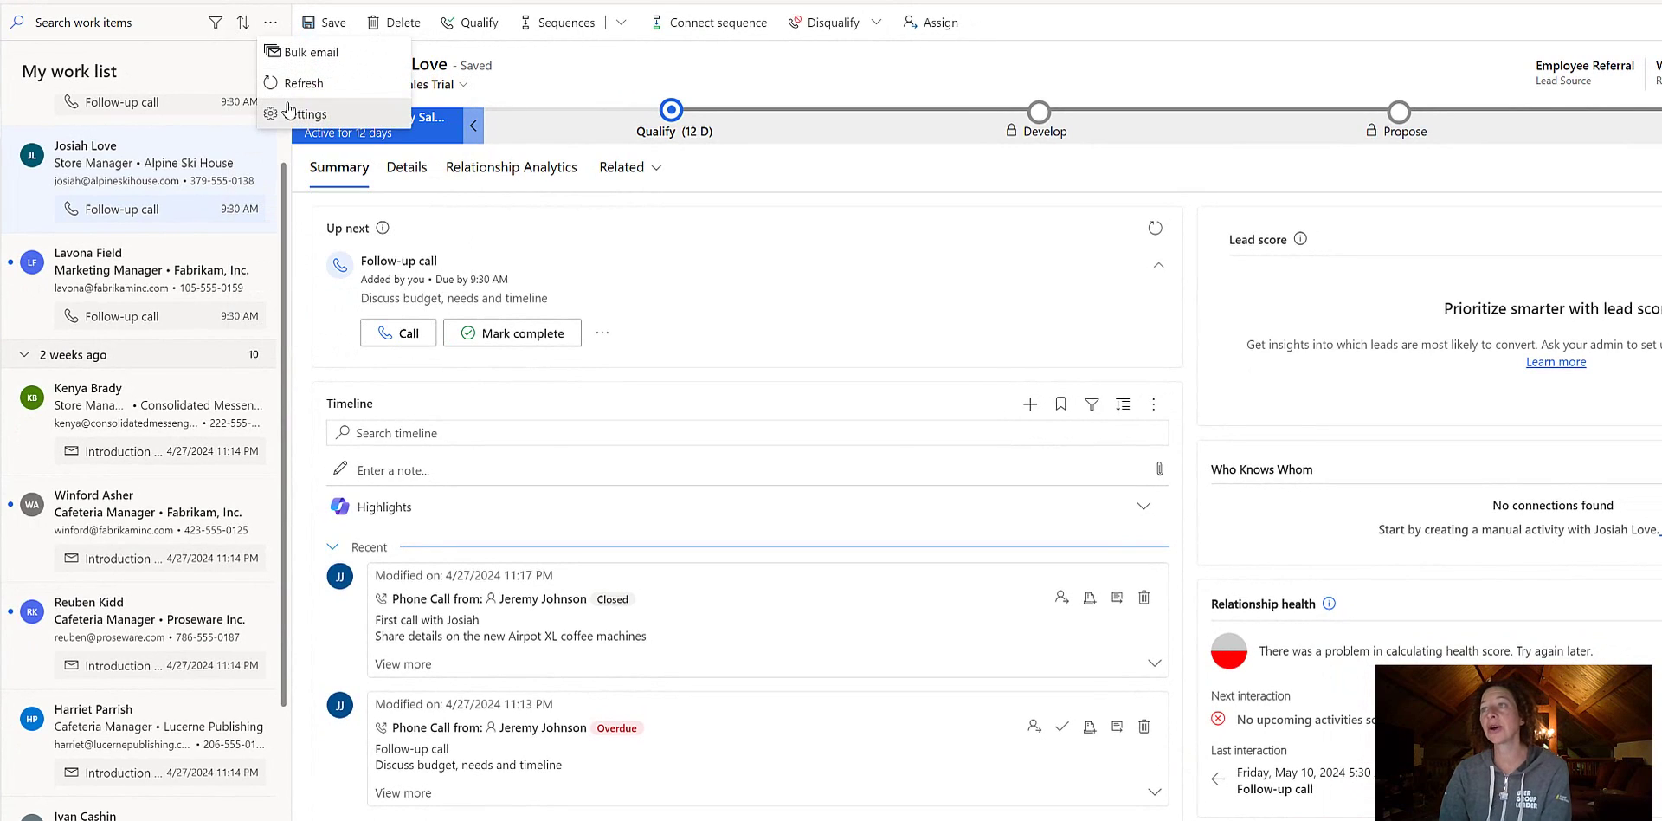
{"action": "left_click", "coordinate": [299, 114]}
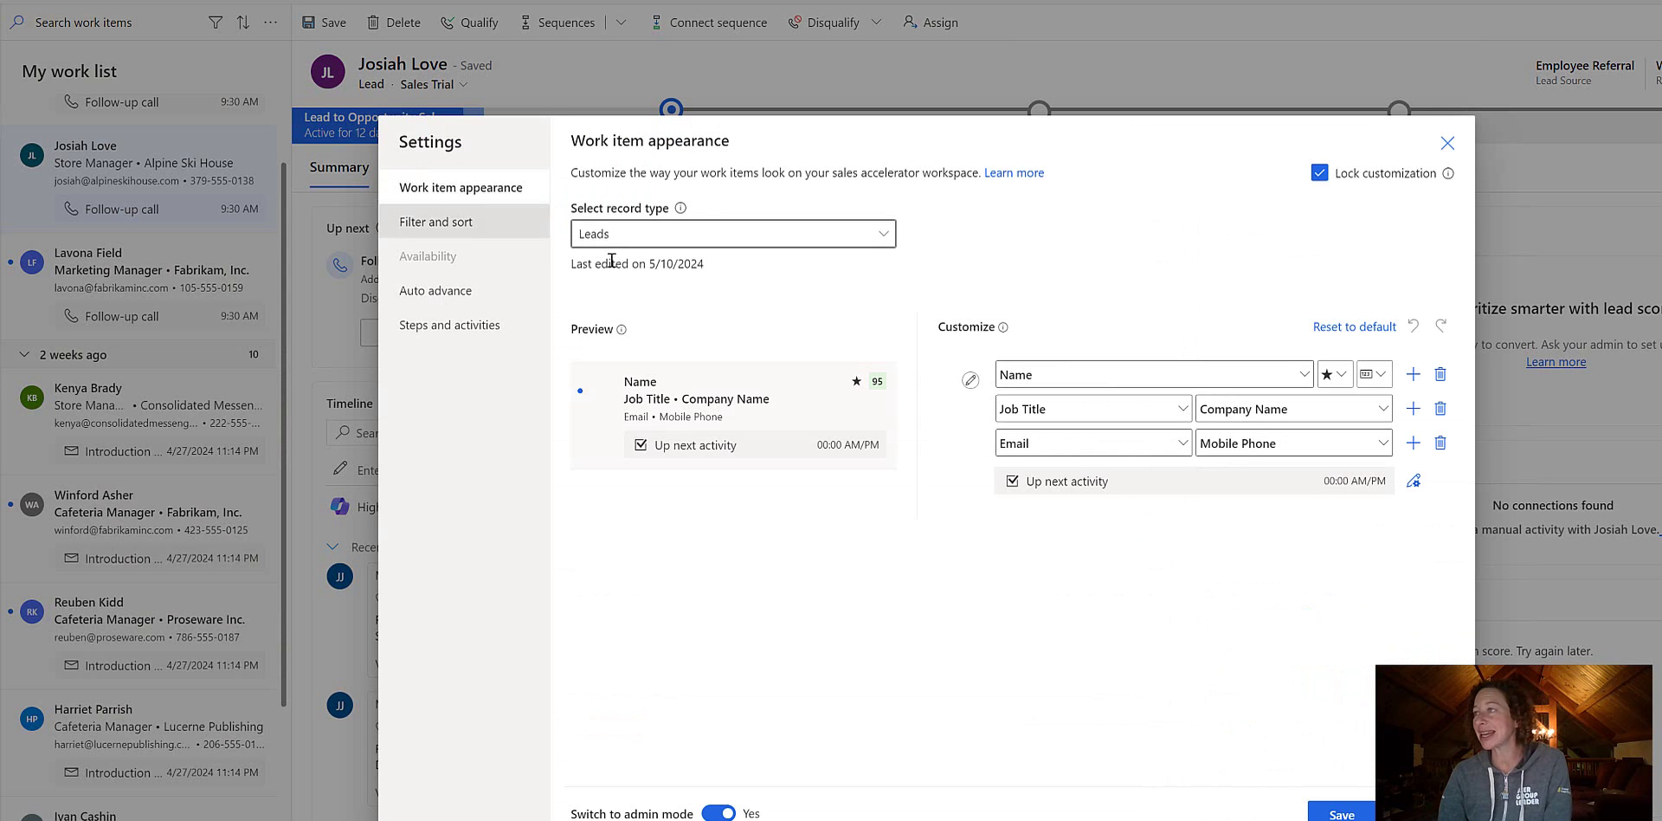
{"action": "left_click_drag", "start_coordinate": [587, 814], "coordinate": [680, 814]}
{"action": "left_click", "coordinate": [687, 590]}
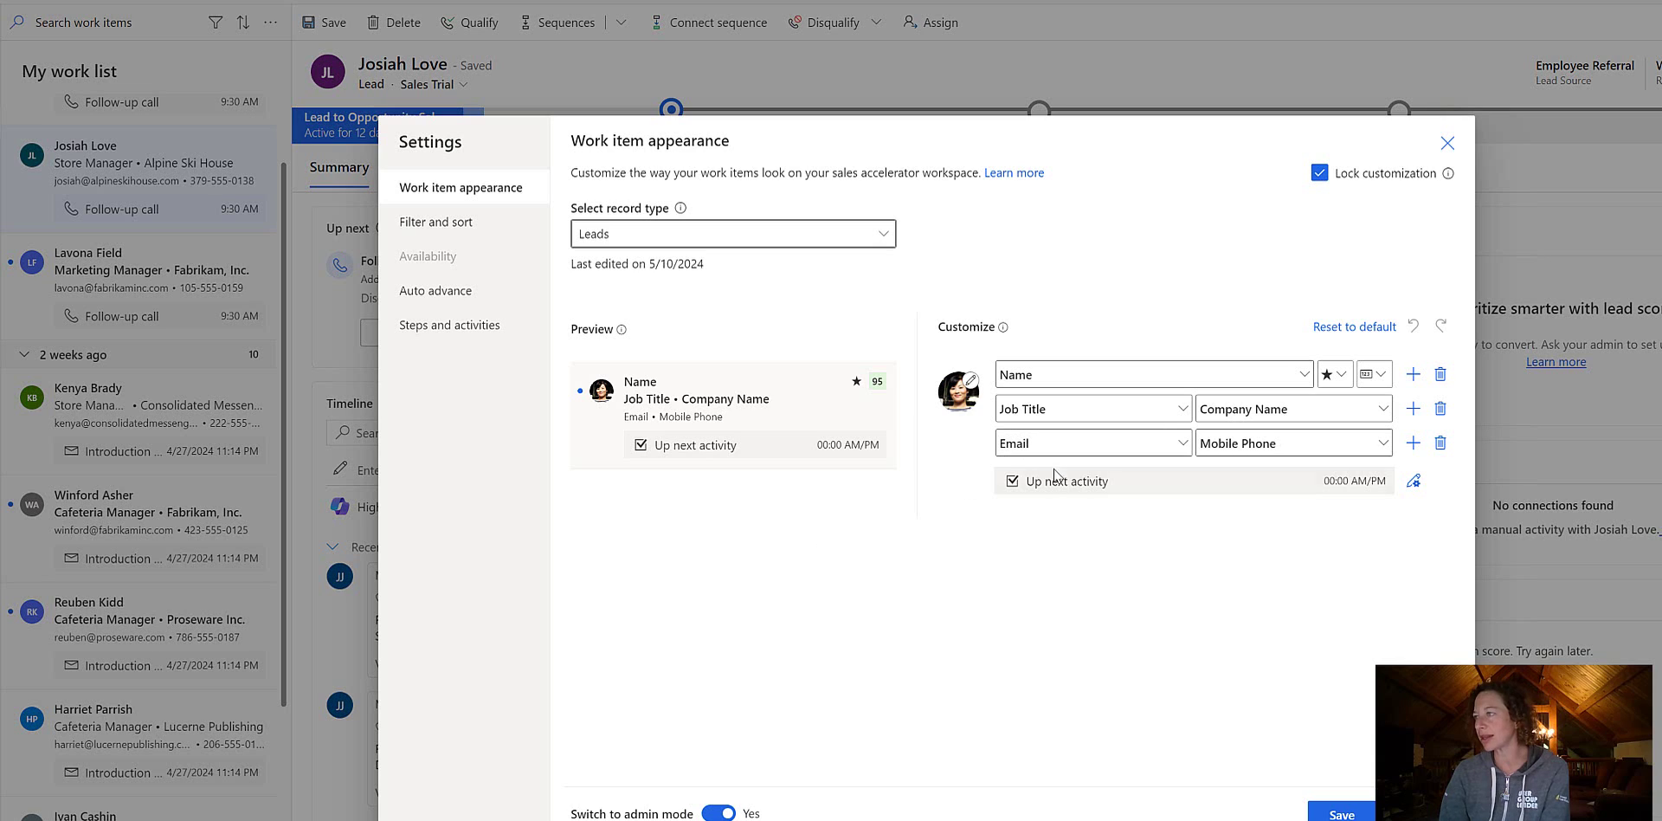